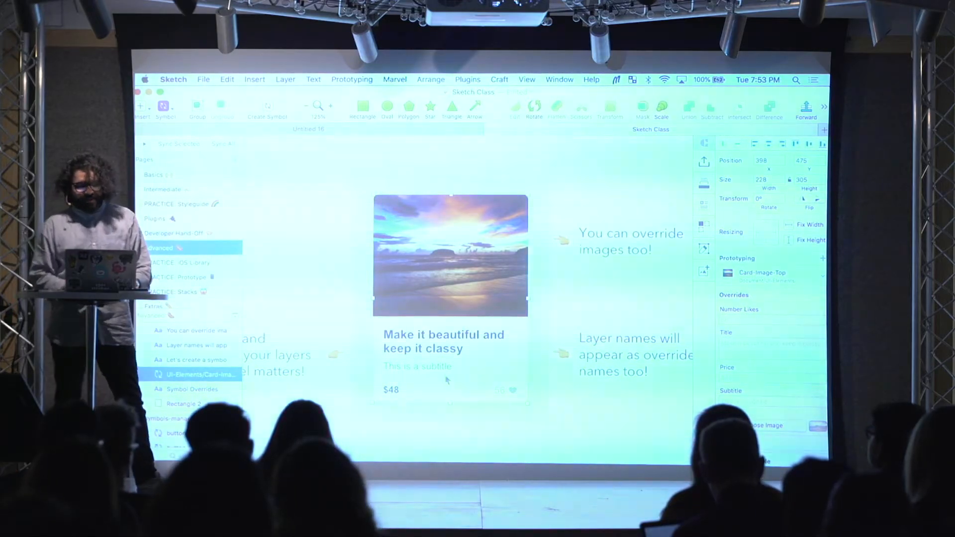
# Step: Inspect the wishlist, Title, Price and Subtitle layers in the card symbol's master, and return to the instance to review its overrides
pyautogui.doubleClick(480, 318)
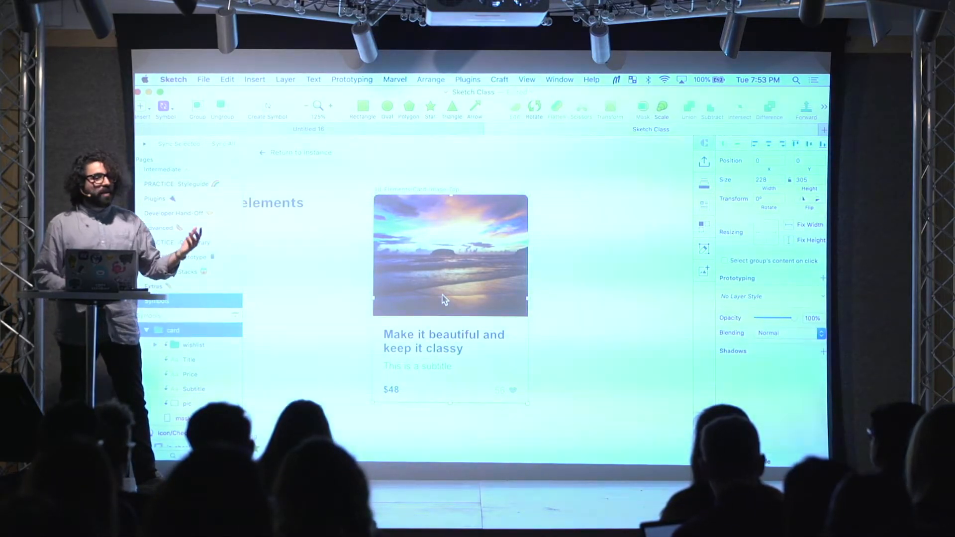
pyautogui.scroll(-2, 199, 358)
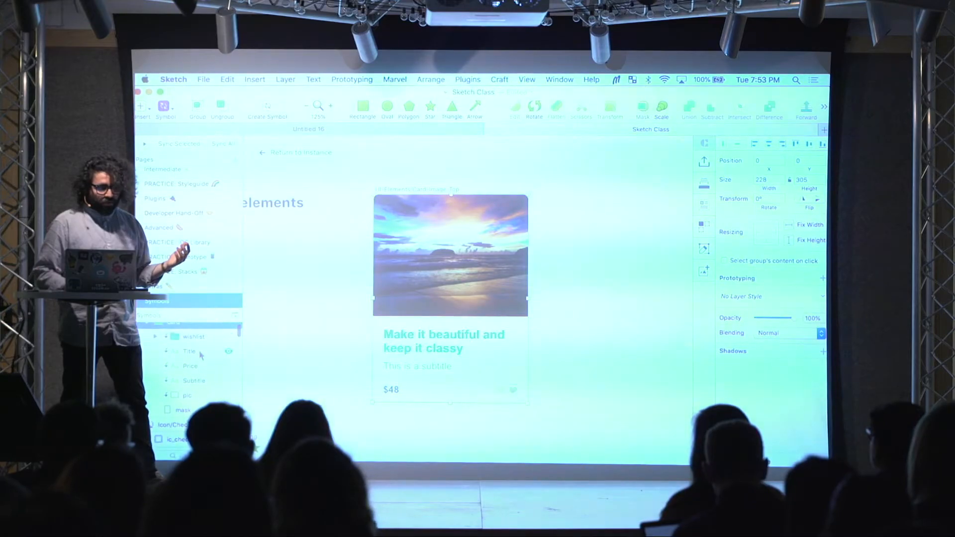
pyautogui.click(193, 330)
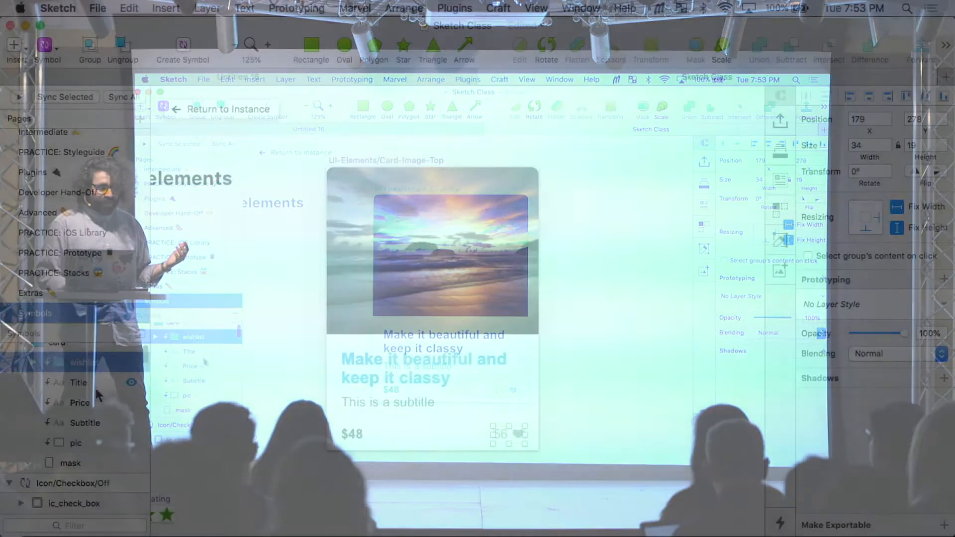
pyautogui.click(94, 382)
pyautogui.click(97, 404)
pyautogui.click(99, 418)
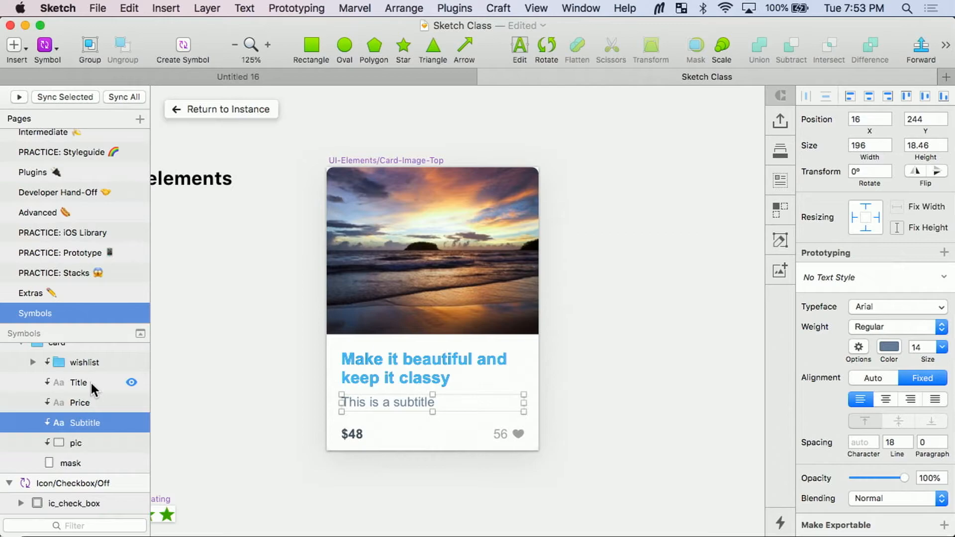
pyautogui.click(231, 107)
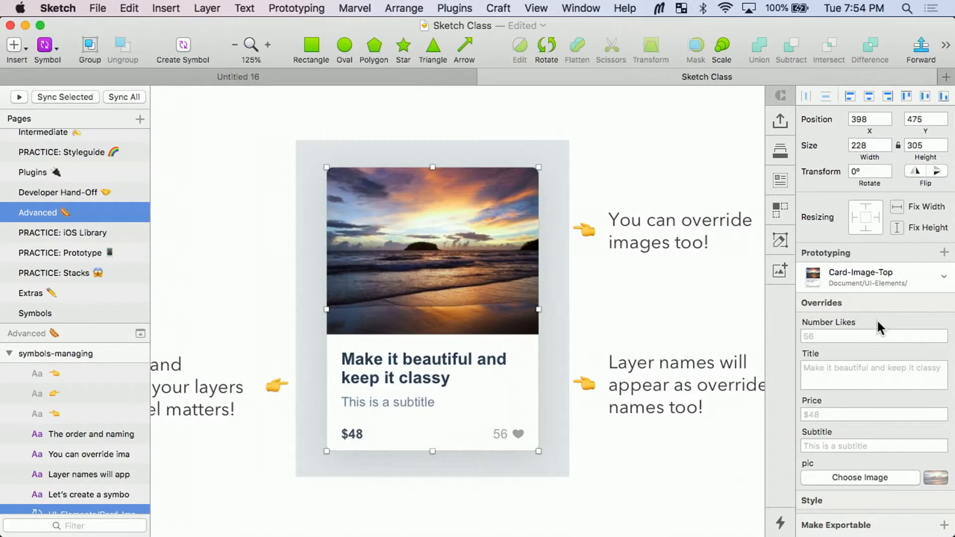
pyautogui.scroll(-3, 877, 317)
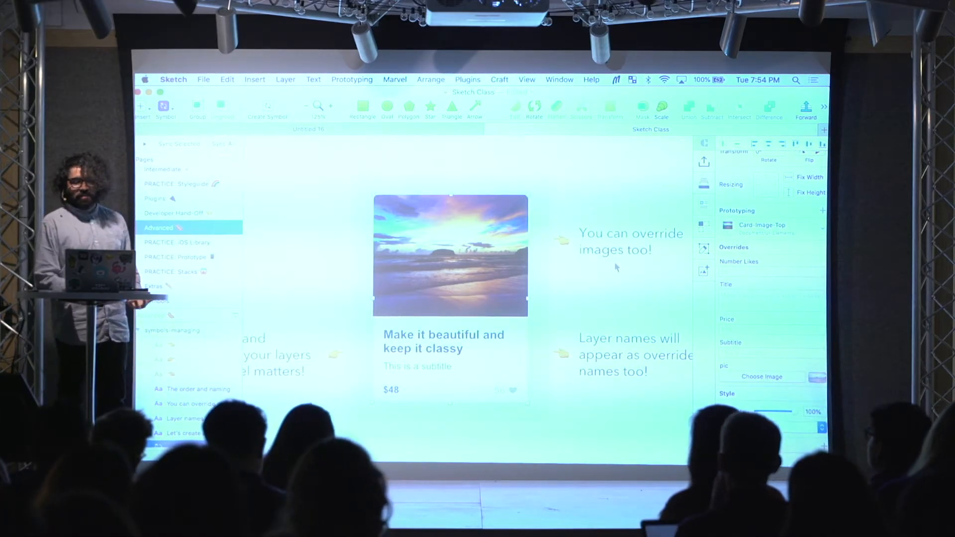
# Step: Open the card symbol's master and move the Title layer to the top of the card group
pyautogui.doubleClick(498, 277)
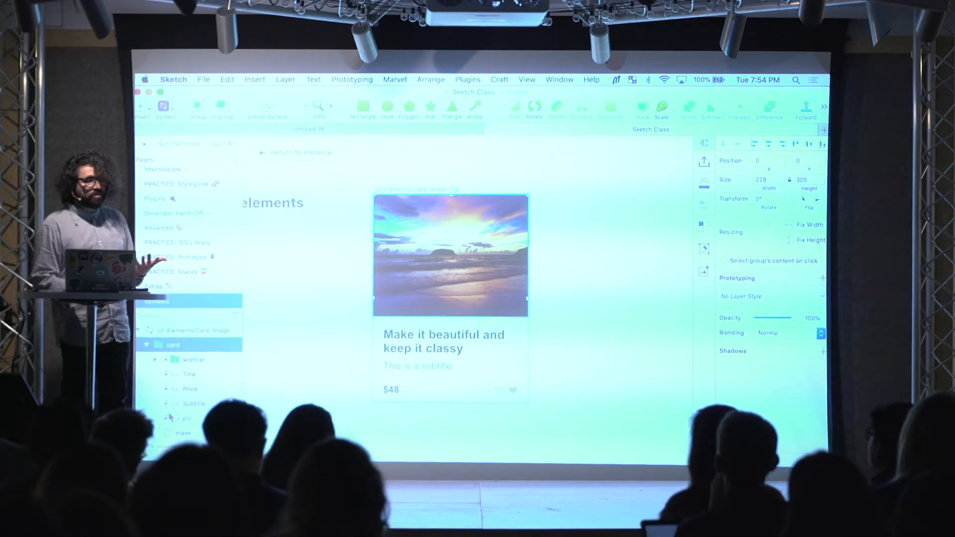
pyautogui.scroll(-1, 170, 417)
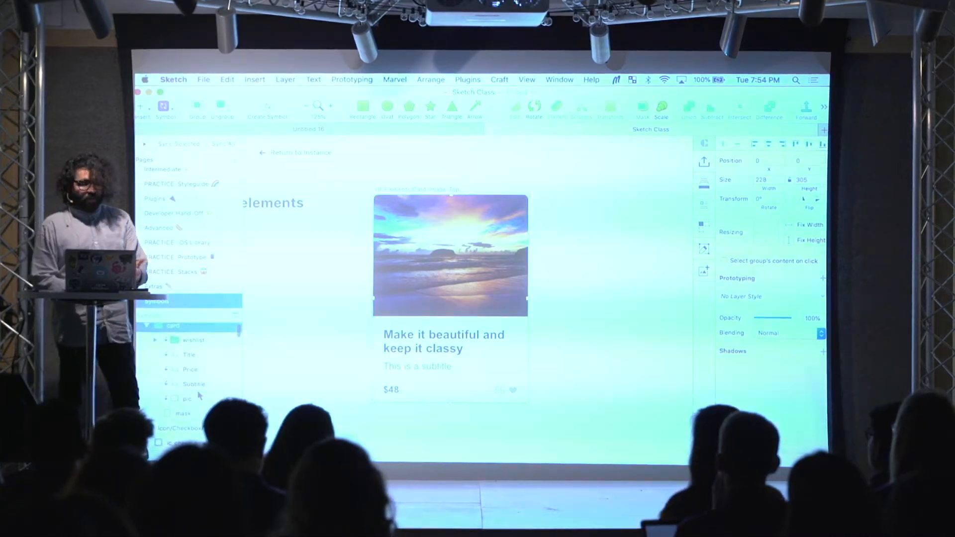
pyautogui.scroll(1, 199, 395)
pyautogui.click(199, 370)
pyautogui.scroll(1, 197, 369)
pyautogui.press('super+alt+Up')
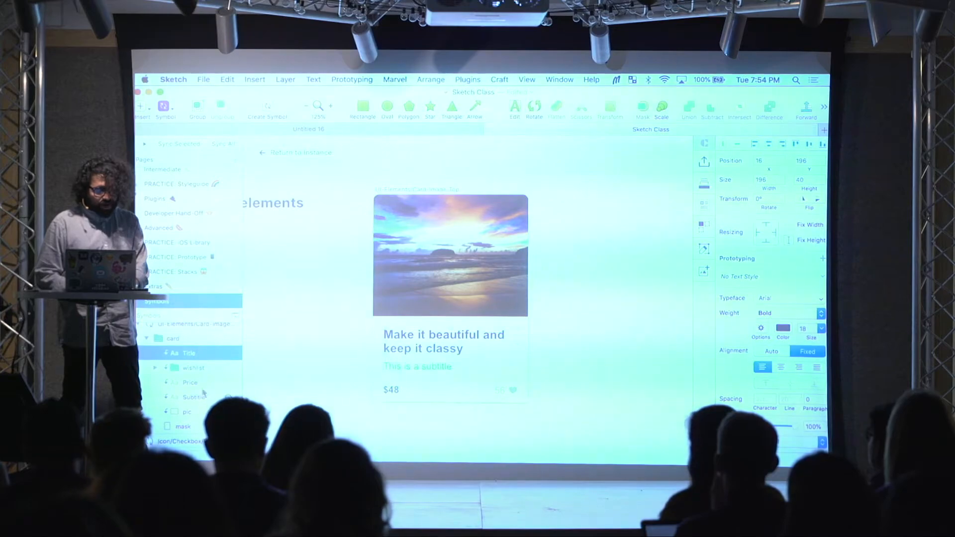
# Step: Reorder the card group's layers so Subtitle sits directly below Title and Price sits above the wishlist group
pyautogui.click(199, 383)
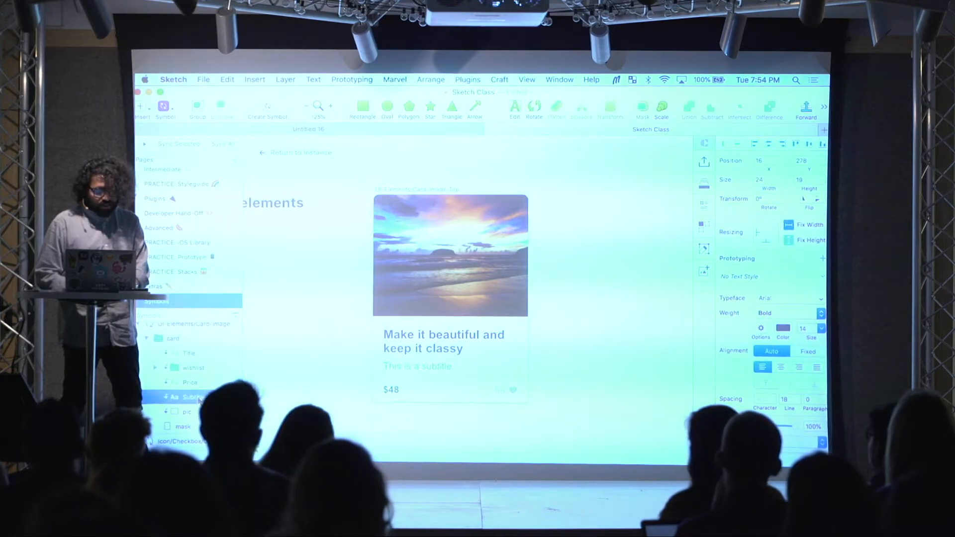
pyautogui.doubleClick(194, 397)
pyautogui.moveTo(187, 397)
pyautogui.mouseDown()
pyautogui.moveTo(189, 348)
pyautogui.moveTo(189, 382)
pyautogui.mouseUp()
pyautogui.click(182, 400)
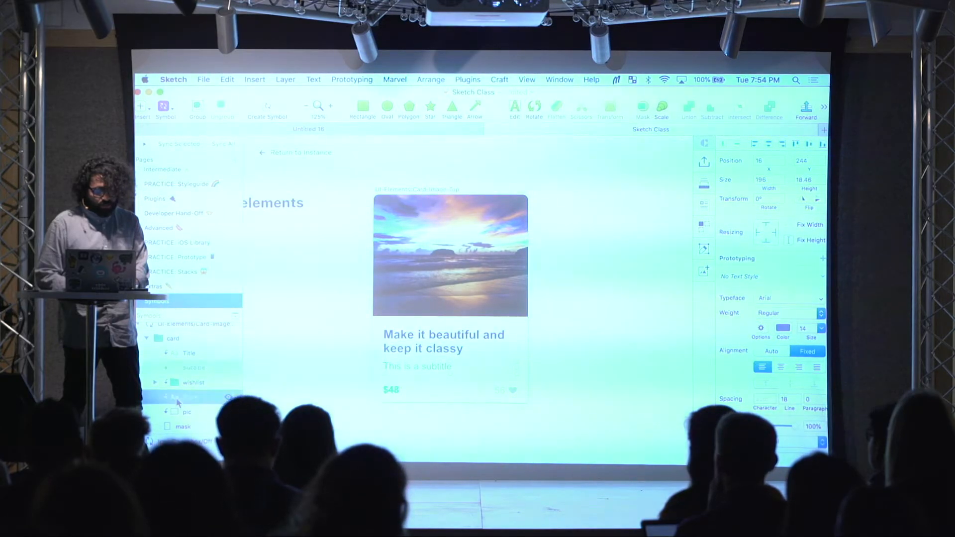
pyautogui.click(182, 385)
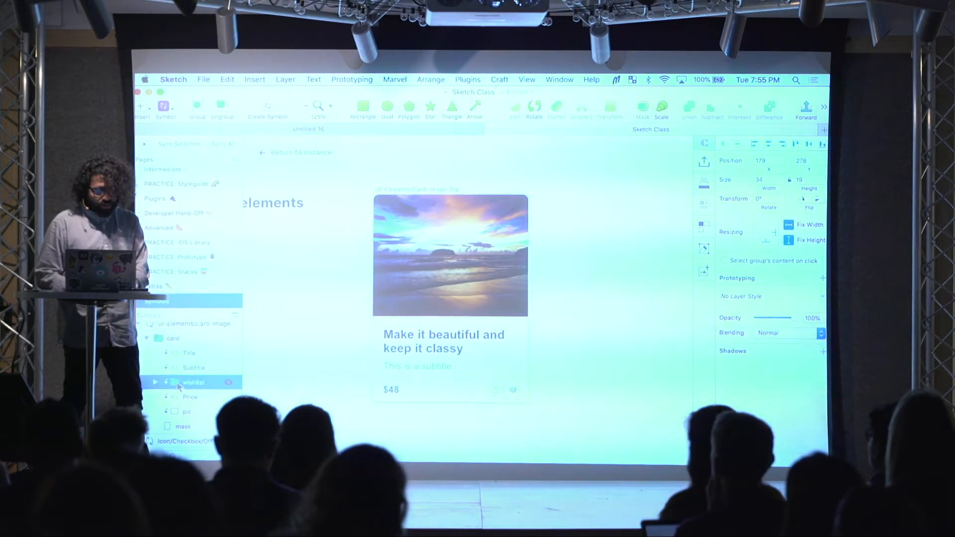
pyautogui.moveTo(177, 412); pyautogui.dragTo(175, 411)
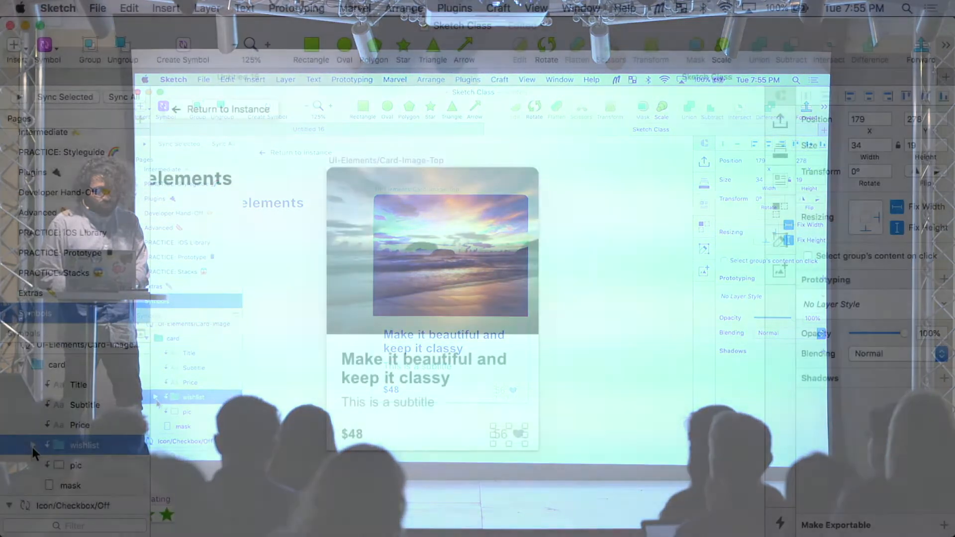
# Step: Expand the wishlist group and select its Number Likes text layer
pyautogui.click(157, 397)
pyautogui.scroll(-2, 204, 389)
pyautogui.click(97, 431)
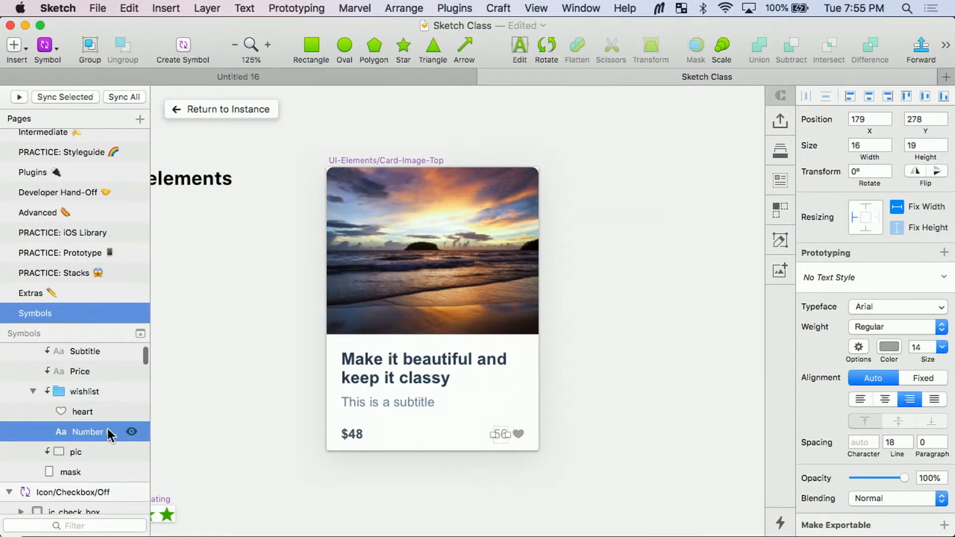
# Step: Move the pic layer to the top of the card group and return to the instance to check its override order
pyautogui.click(83, 452)
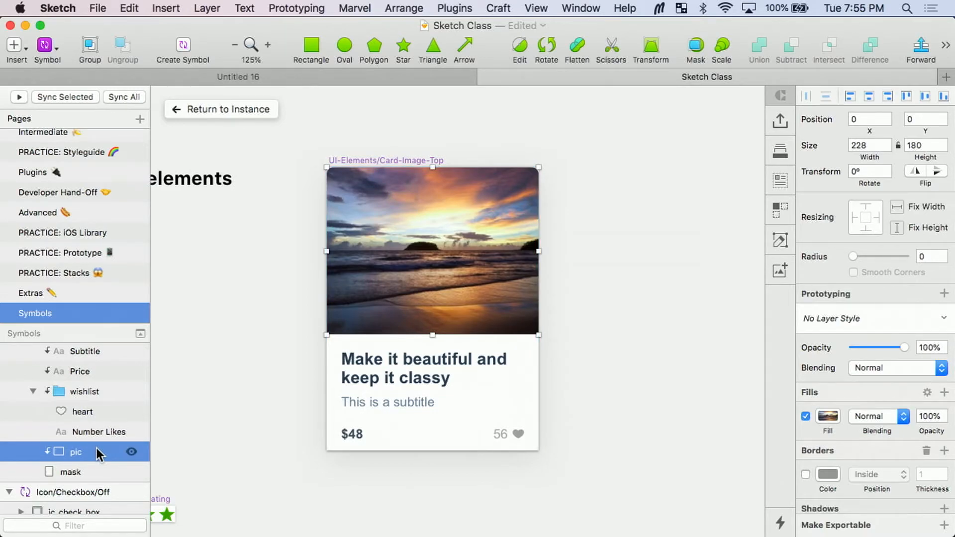
pyautogui.moveTo(106, 354); pyautogui.dragTo(92, 380)
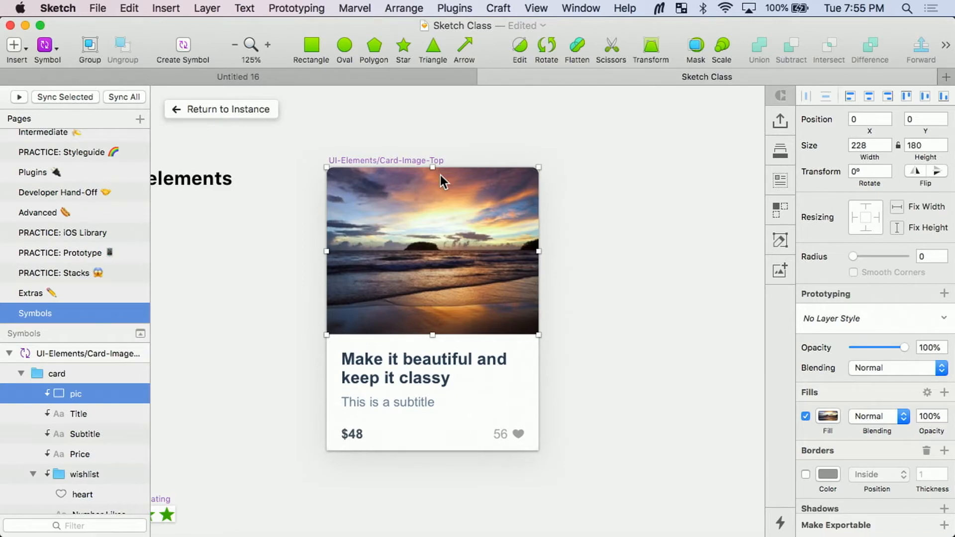
pyautogui.click(252, 110)
pyautogui.scroll(-3, 902, 332)
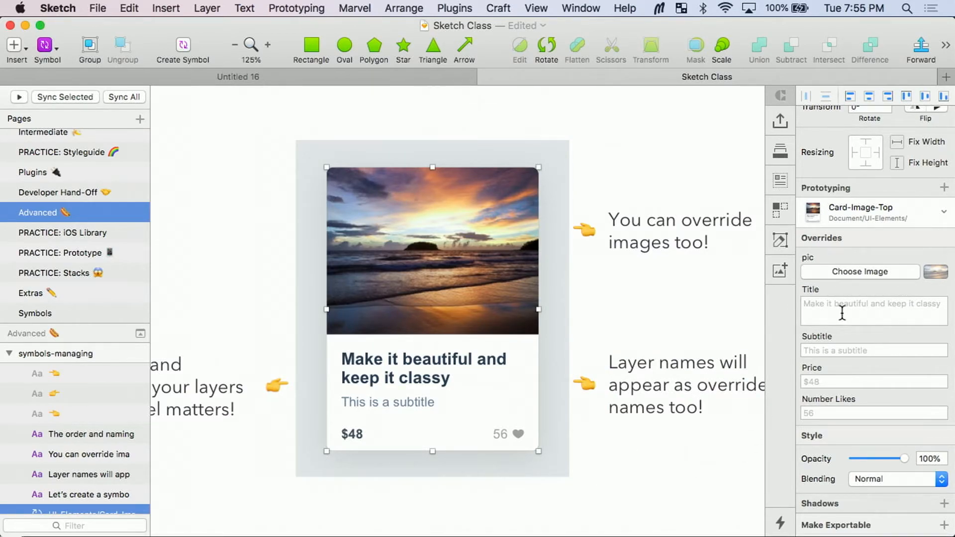
# Step: Look over the Symbol Overrides artboard and the neighbouring Nested Symbols and form field examples
pyautogui.scroll(-5, 538, 302)
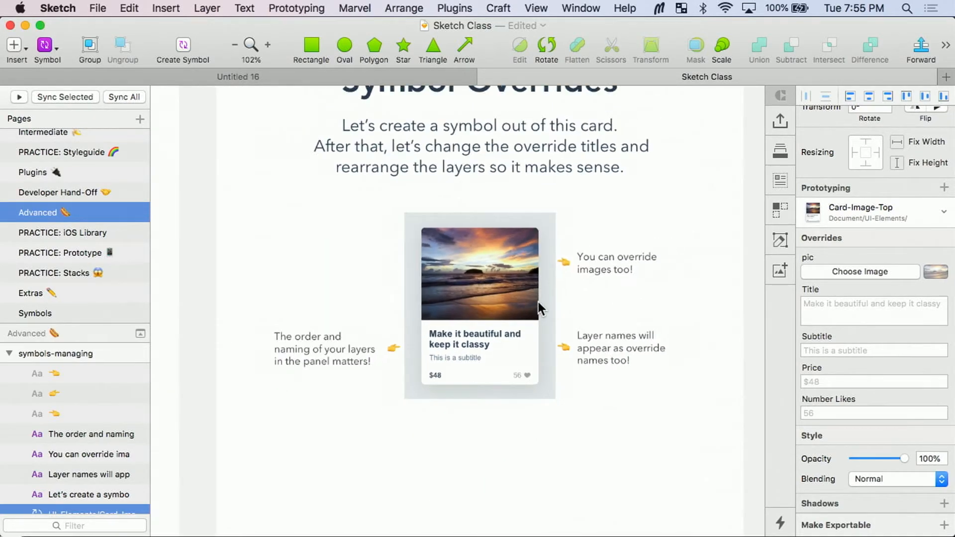
pyautogui.hscroll(1, 568, 265)
pyautogui.hscroll(1, 568, 267)
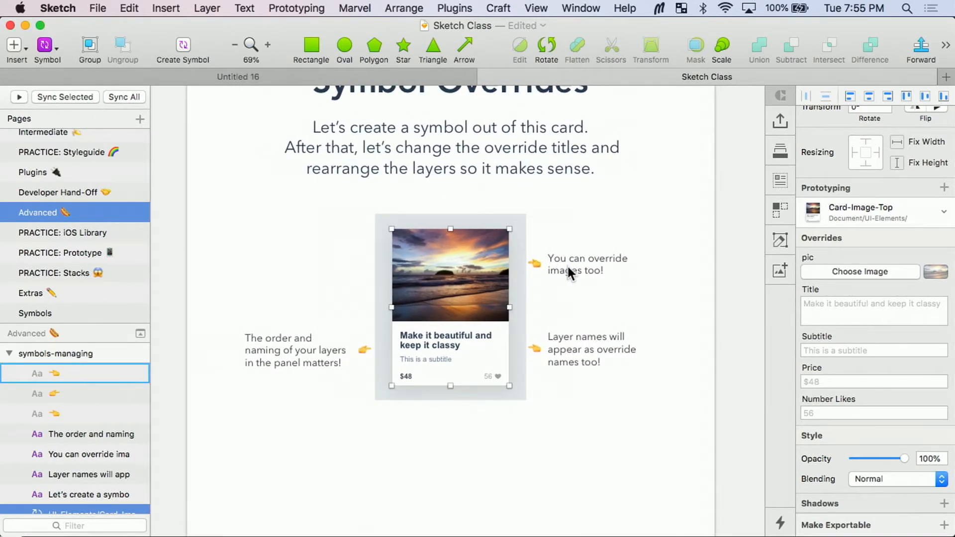
pyautogui.hscroll(5, 568, 267)
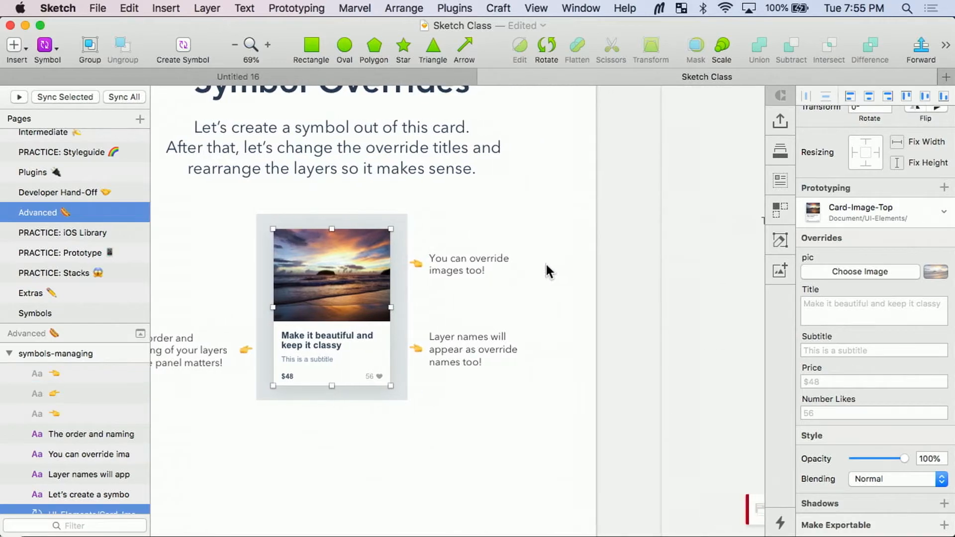
pyautogui.scroll(-2, 841, 304)
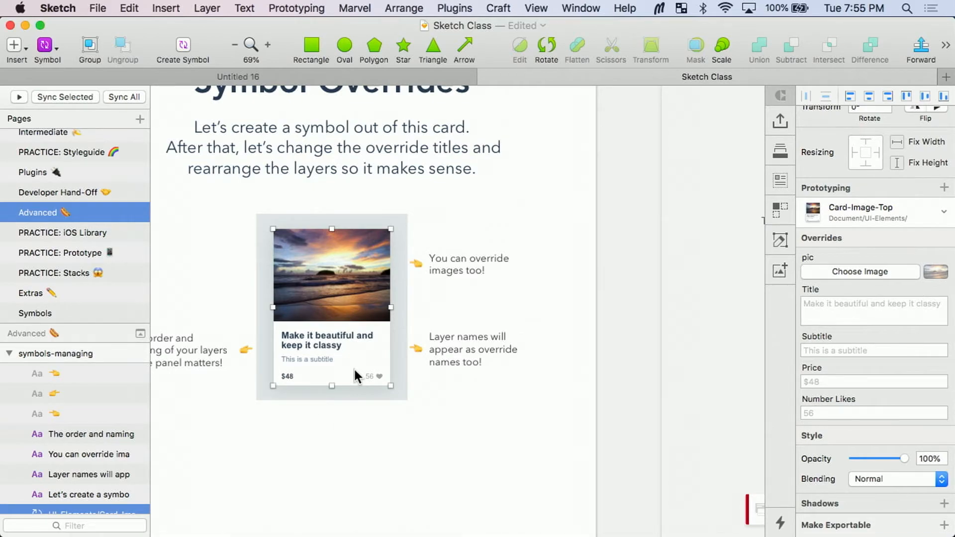
pyautogui.hscroll(10, 406, 349)
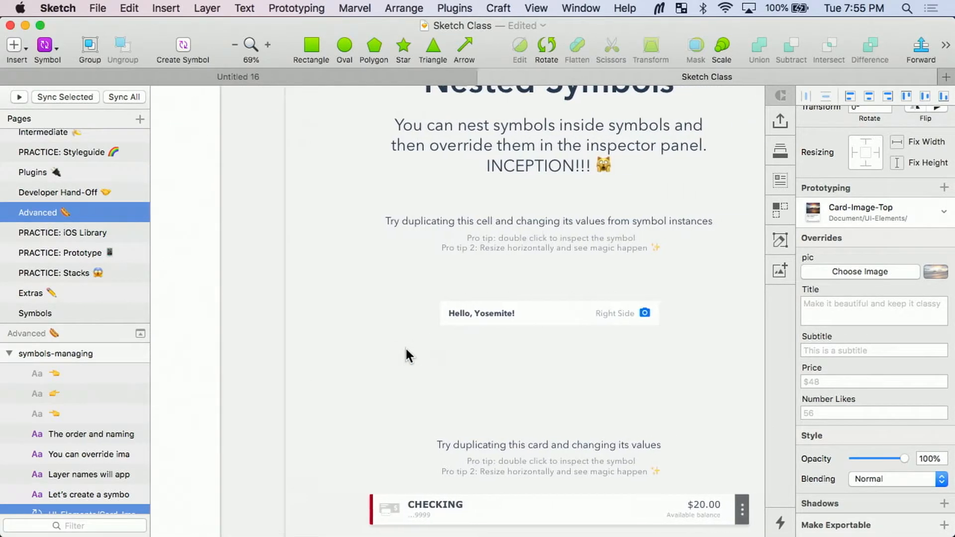
pyautogui.scroll(-5, 406, 349)
pyautogui.scroll(-3, 406, 349)
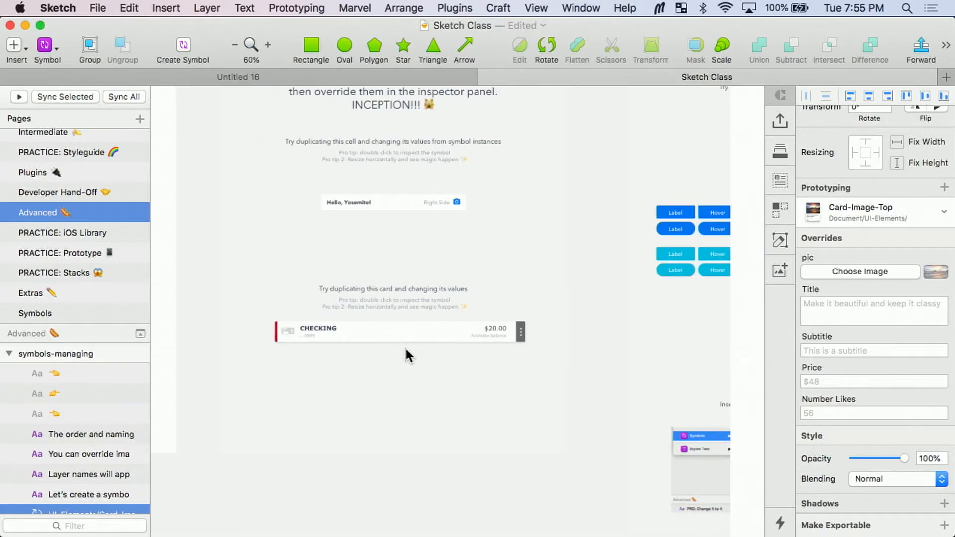
pyautogui.hscroll(6, 406, 348)
pyautogui.scroll(-2, 406, 348)
pyautogui.hscroll(-10, 406, 348)
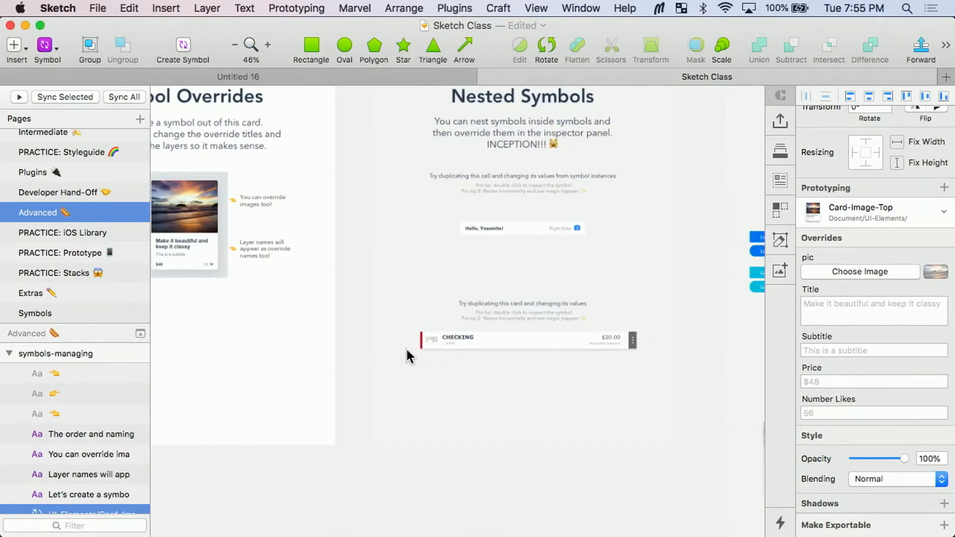
pyautogui.scroll(-2, 408, 356)
pyautogui.hscroll(-5, 408, 355)
pyautogui.hscroll(10, 408, 356)
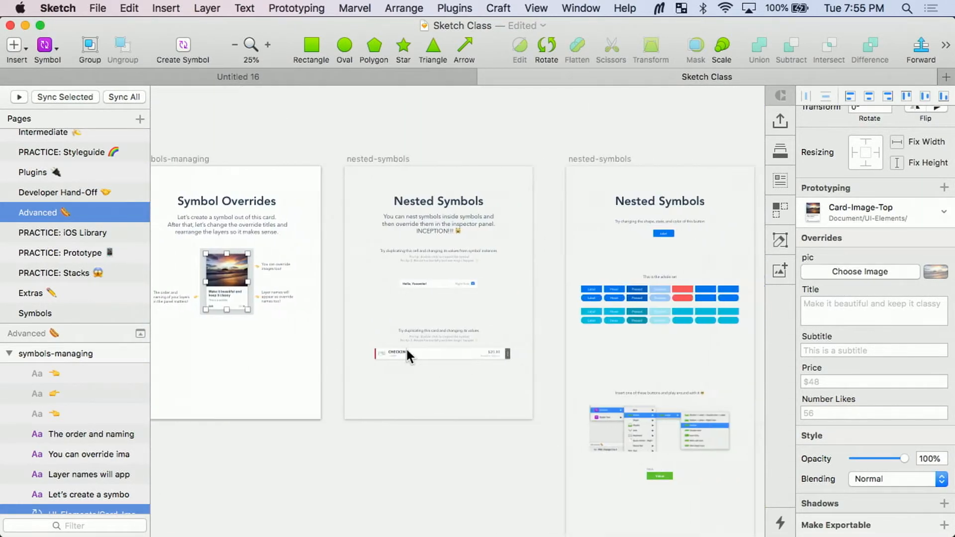
pyautogui.hscroll(6, 406, 348)
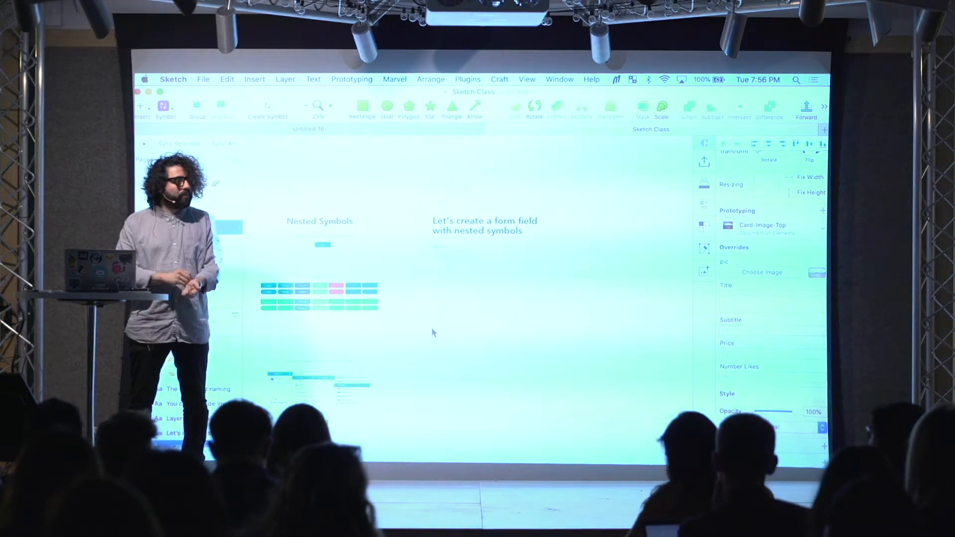
# Step: Return to the card on the Symbol Overrides artboard and reselect its symbol instance
pyautogui.hscroll(-10, 424, 324)
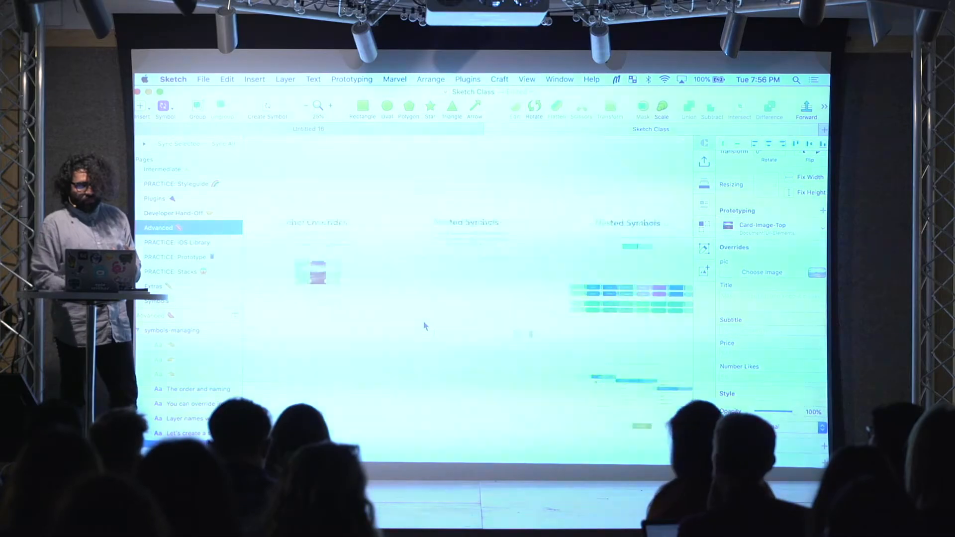
pyautogui.scroll(5, 424, 325)
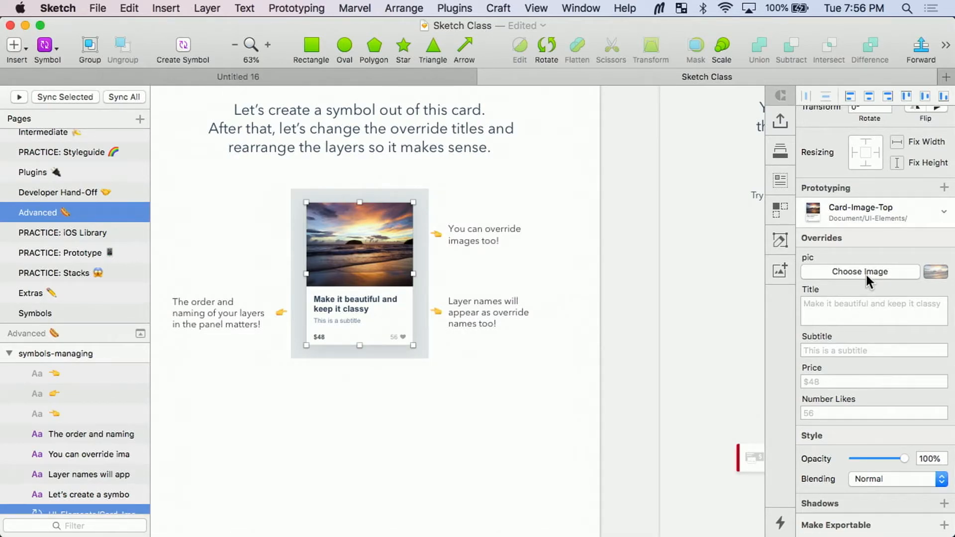
pyautogui.scroll(5, 394, 348)
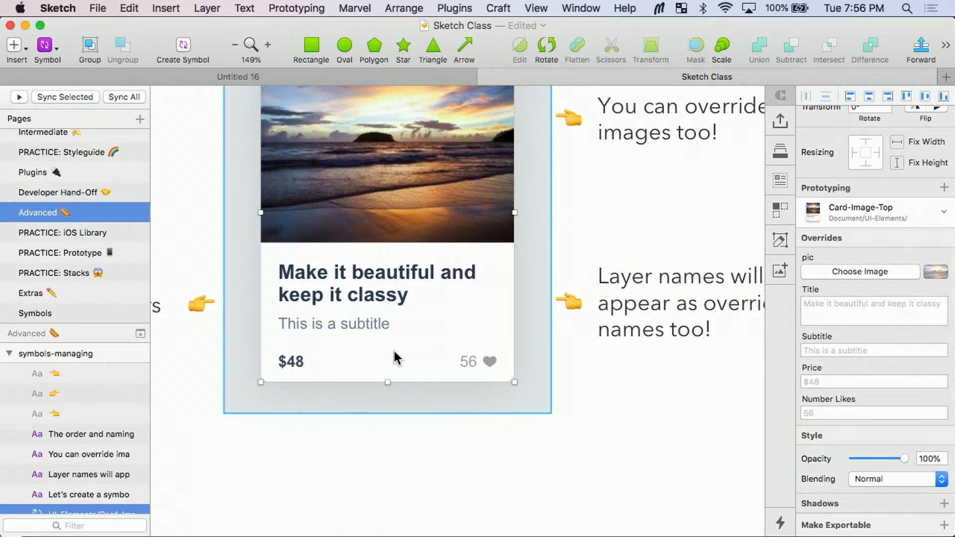
pyautogui.click(440, 470)
pyautogui.click(484, 358)
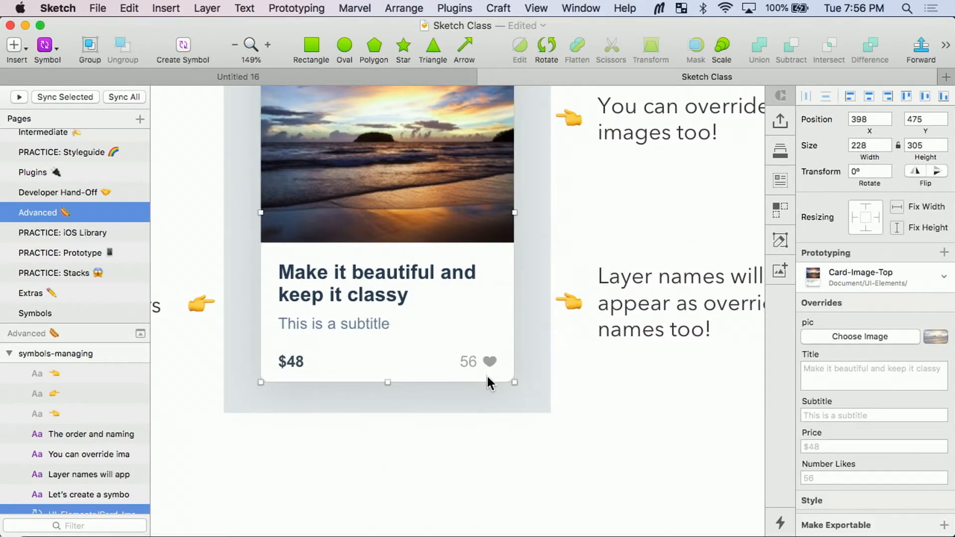
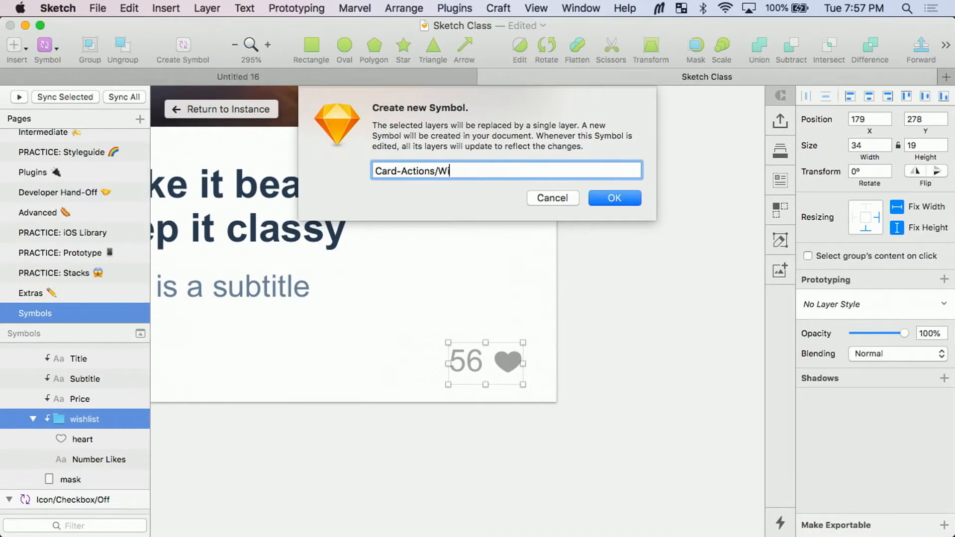
# Step: Name the new symbol for the card's wishlist group Card-Actions/Wishlist and create it
pyautogui.write('list')
pyautogui.click(628, 199)
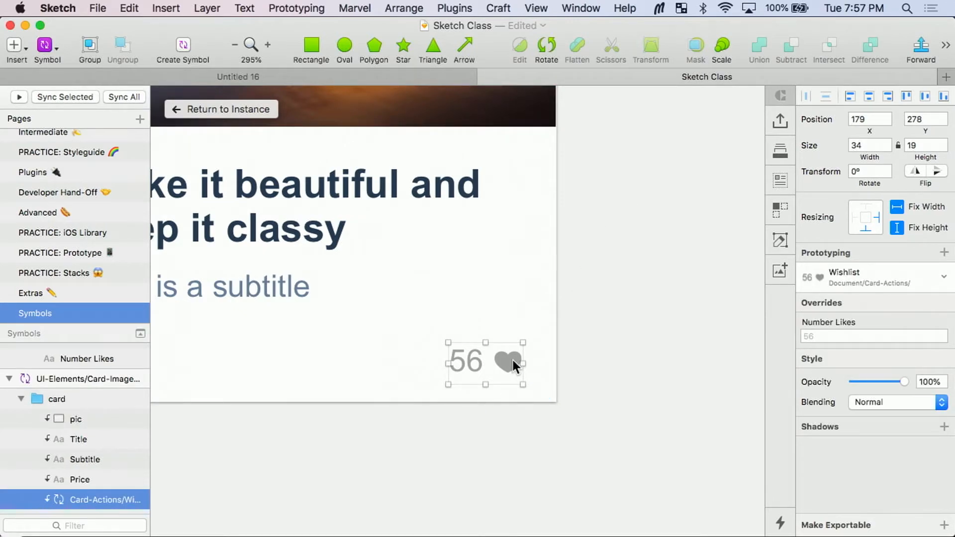
pyautogui.scroll(-5, 513, 360)
pyautogui.scroll(3, 501, 261)
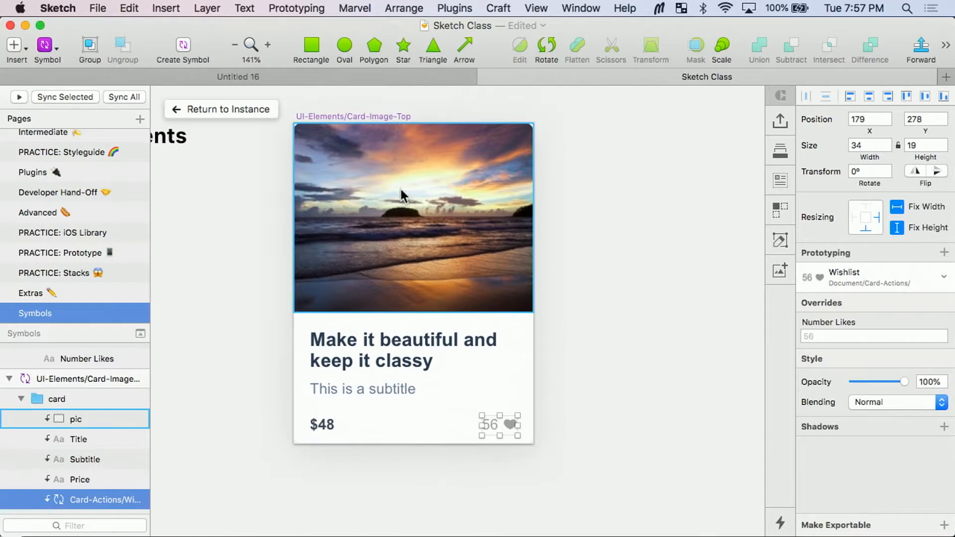
# Step: Open the nested Wishlist symbol's master, widen its artboard to 60, and move the wishlist group against its right edge
pyautogui.doubleClick(509, 424)
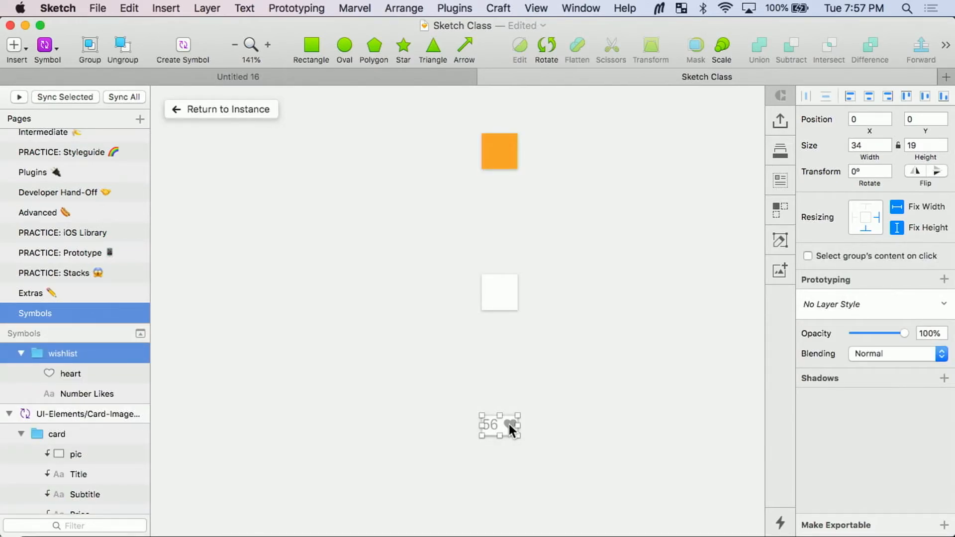
pyautogui.scroll(3, 509, 424)
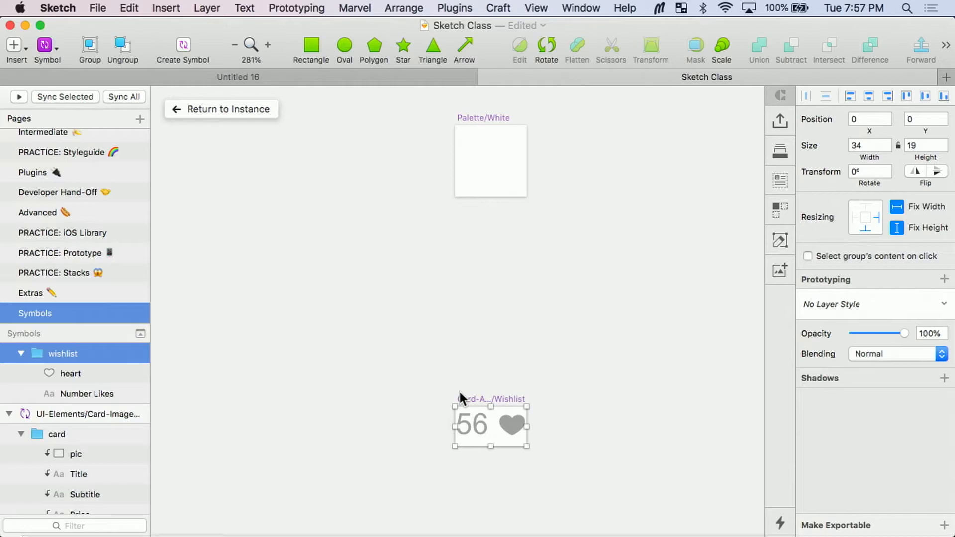
pyautogui.scroll(2, 460, 392)
pyautogui.scroll(-2, 577, 363)
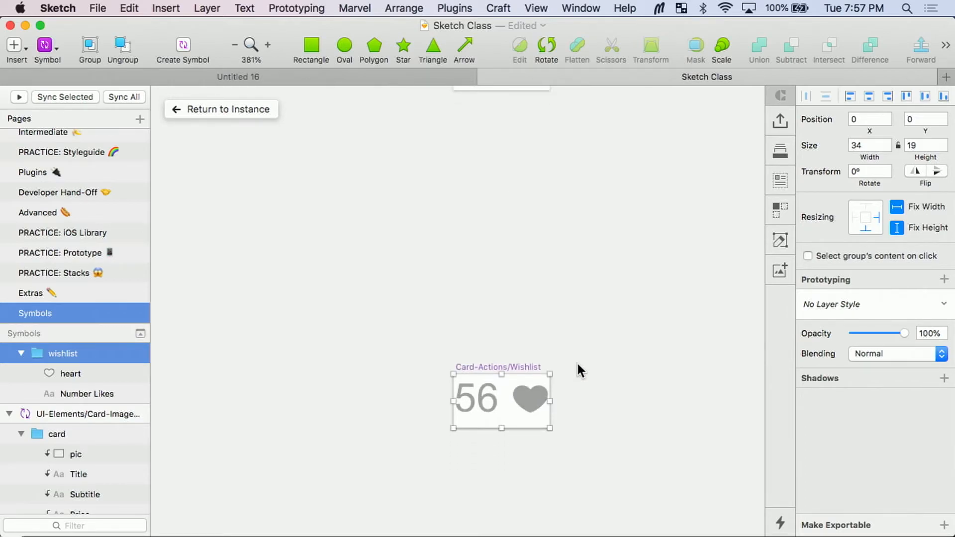
pyautogui.click(518, 347)
pyautogui.moveTo(552, 384); pyautogui.dragTo(625, 390)
pyautogui.moveTo(467, 321); pyautogui.dragTo(578, 437)
pyautogui.moveTo(531, 381); pyautogui.dragTo(604, 382)
pyautogui.click(494, 349)
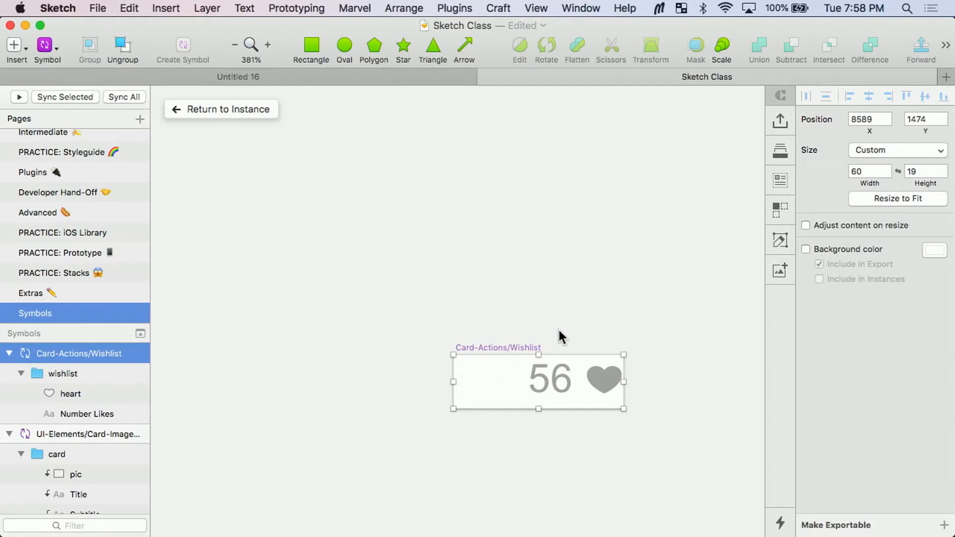
# Step: Set the Wishlist artboard's height to 24 and move the number and heart down about 3 px to sit mid-height
pyautogui.click(925, 172)
pyautogui.write('24')
pyautogui.press('Return')
pyautogui.moveTo(507, 274); pyautogui.dragTo(626, 413)
pyautogui.moveTo(601, 377); pyautogui.dragTo(601, 385)
pyautogui.click(556, 312)
# Step: Duplicate the Wishlist symbol artboard directly below the original and delete the heart from the copy
pyautogui.hscroll(2, 557, 313)
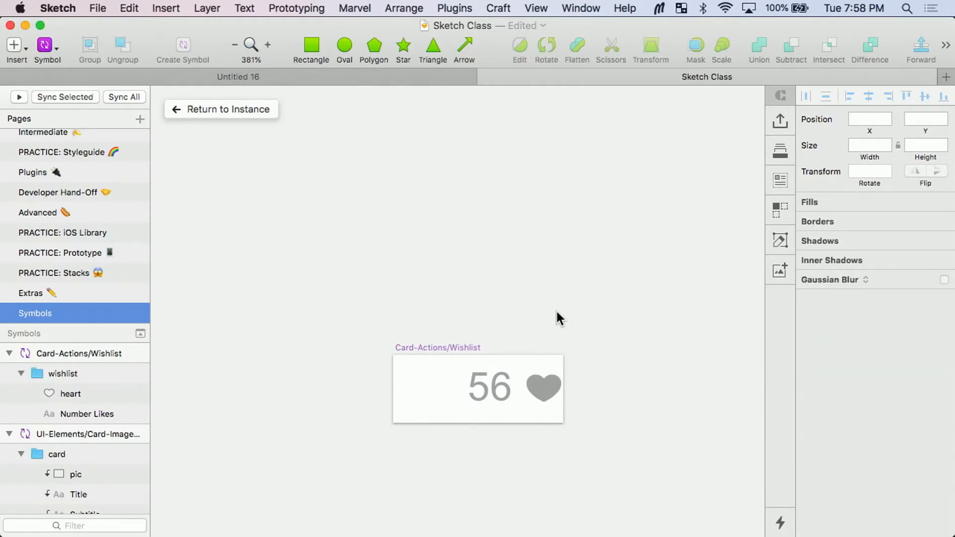
pyautogui.scroll(-3, 469, 311)
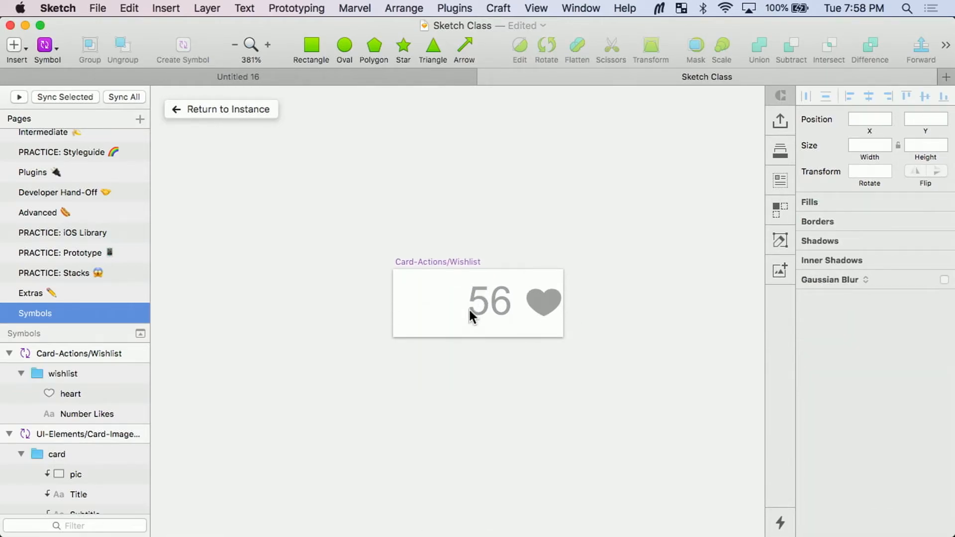
pyautogui.click(437, 261)
pyautogui.moveTo(437, 261); pyautogui.dragTo(436, 366)
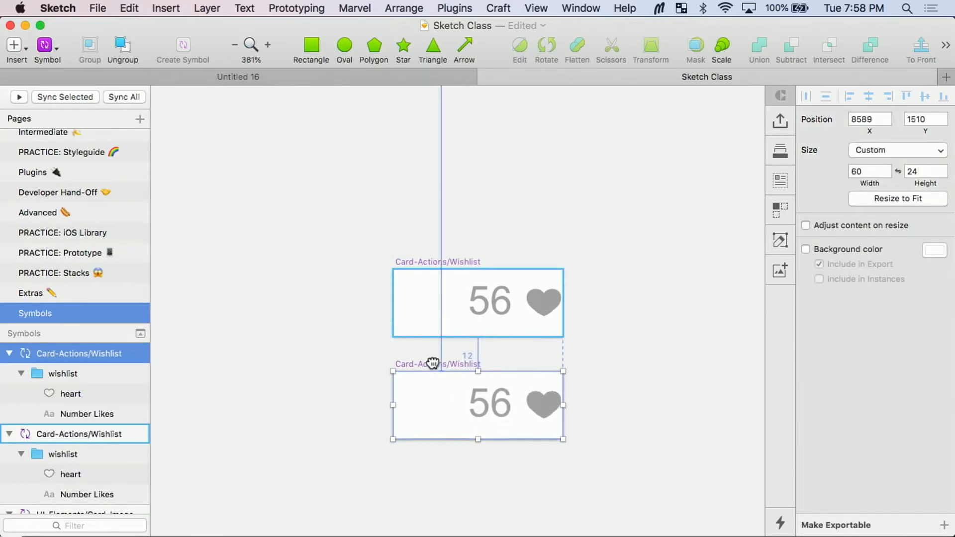
pyautogui.click(549, 401)
pyautogui.click(549, 402)
pyautogui.press('BackSpace')
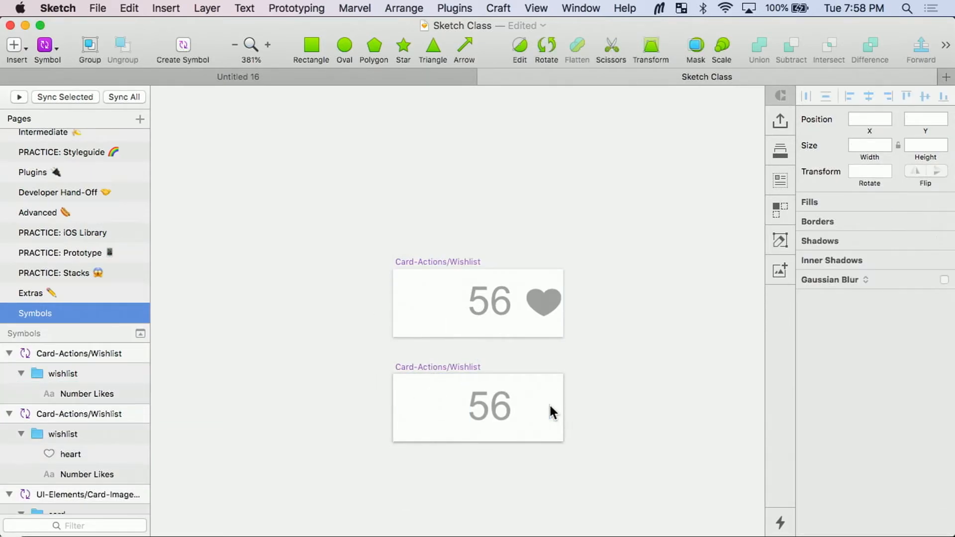
# Step: Draw a rectangle about 60 by 25 covering the duplicated artboard and place it behind the number text
pyautogui.click(488, 395)
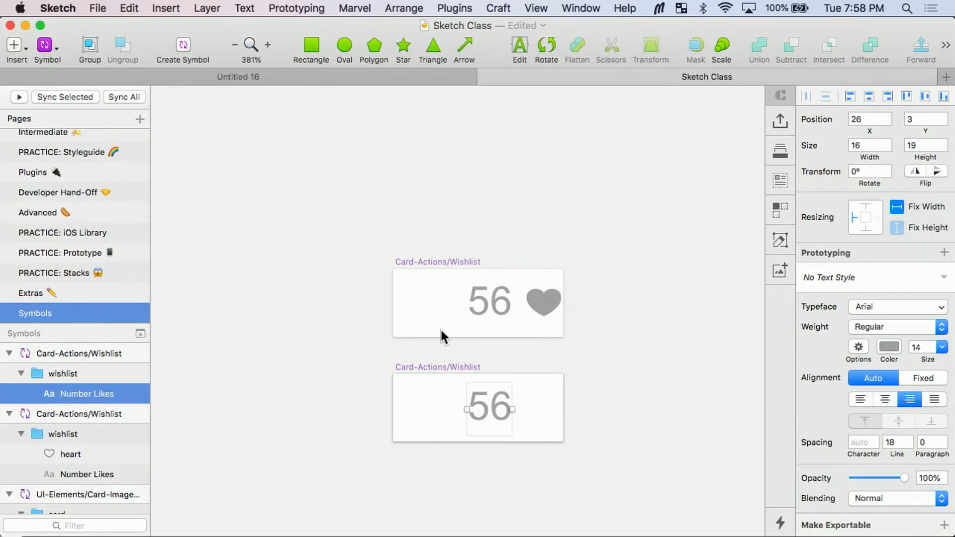
pyautogui.press('r')
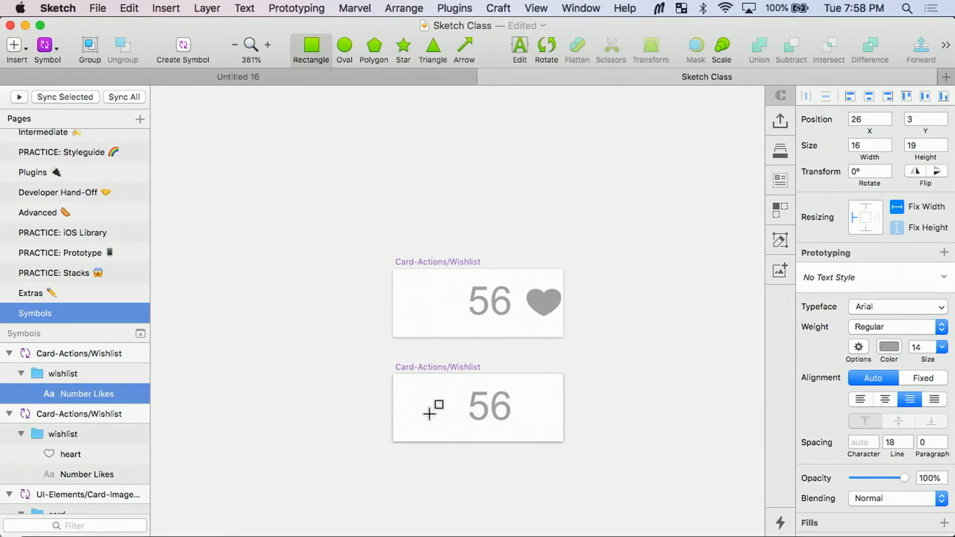
pyautogui.moveTo(441, 427); pyautogui.dragTo(393, 378)
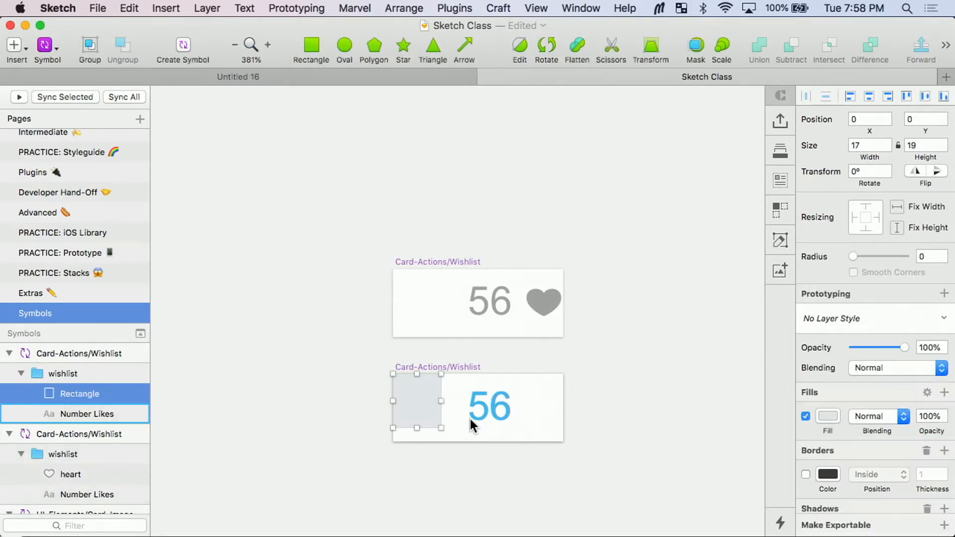
pyautogui.moveTo(441, 428); pyautogui.dragTo(563, 443)
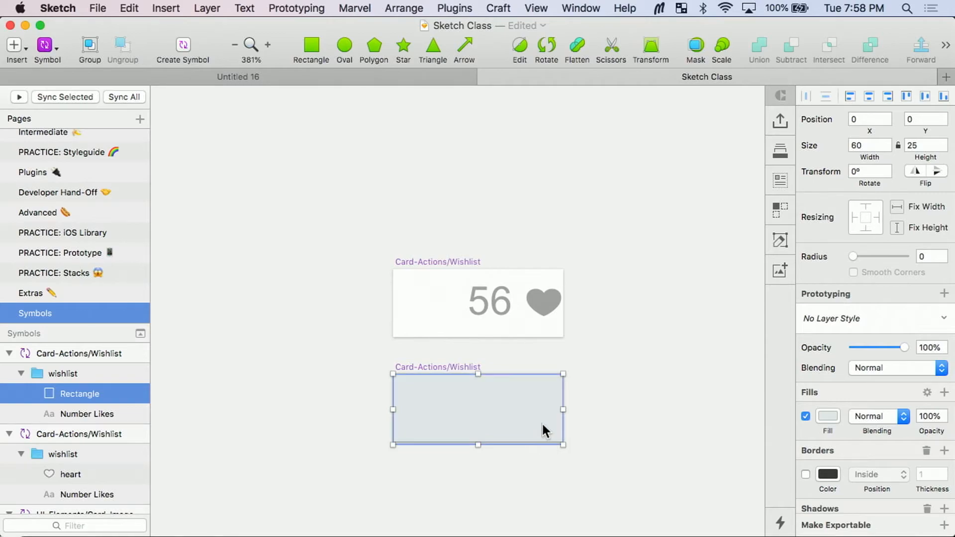
pyautogui.press('super+alt+Down')
# Step: Centre the number text horizontally with the rectangle behind it
pyautogui.keyDown('shift'); pyautogui.click(480, 417); pyautogui.keyUp('shift')
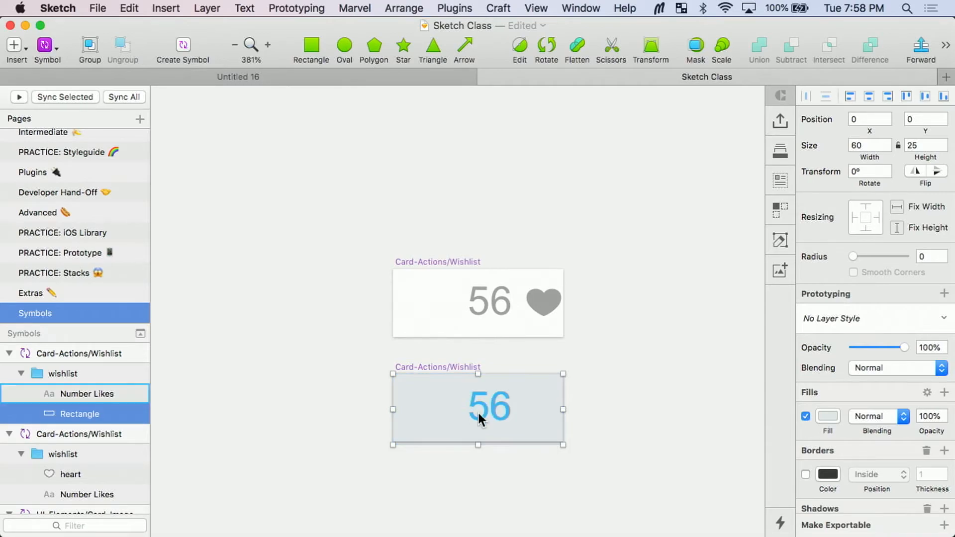
pyautogui.click(871, 99)
pyautogui.click(640, 380)
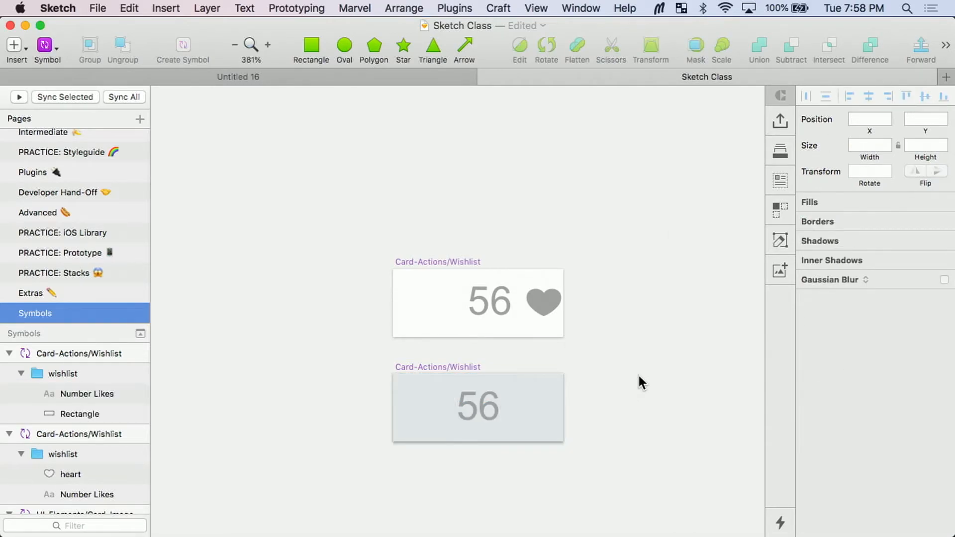
# Step: Change the lower symbol's text to "Label", set its text alignment to centre, and centre it horizontally on the artboard
pyautogui.scroll(1, 541, 449)
pyautogui.click(480, 411)
pyautogui.click(476, 402)
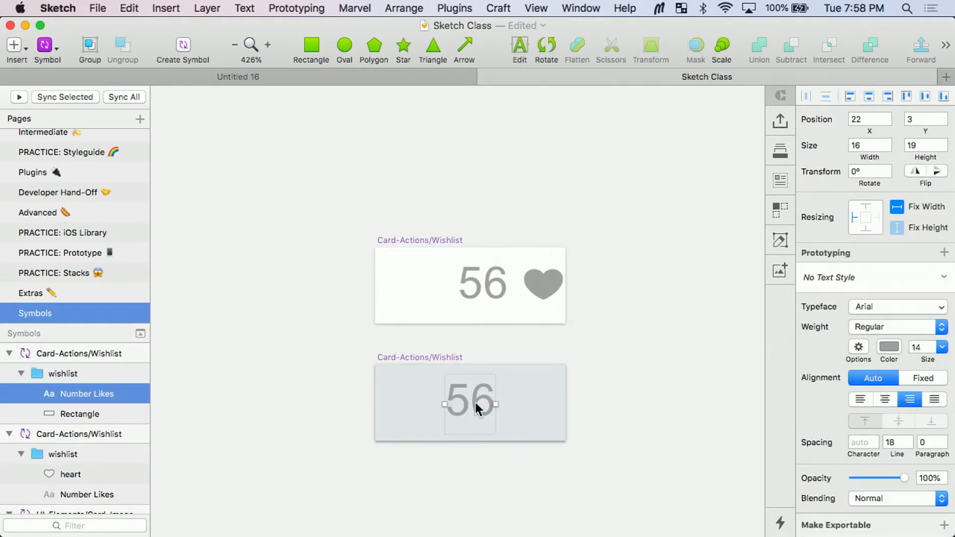
pyautogui.doubleClick(476, 402)
pyautogui.write('Label')
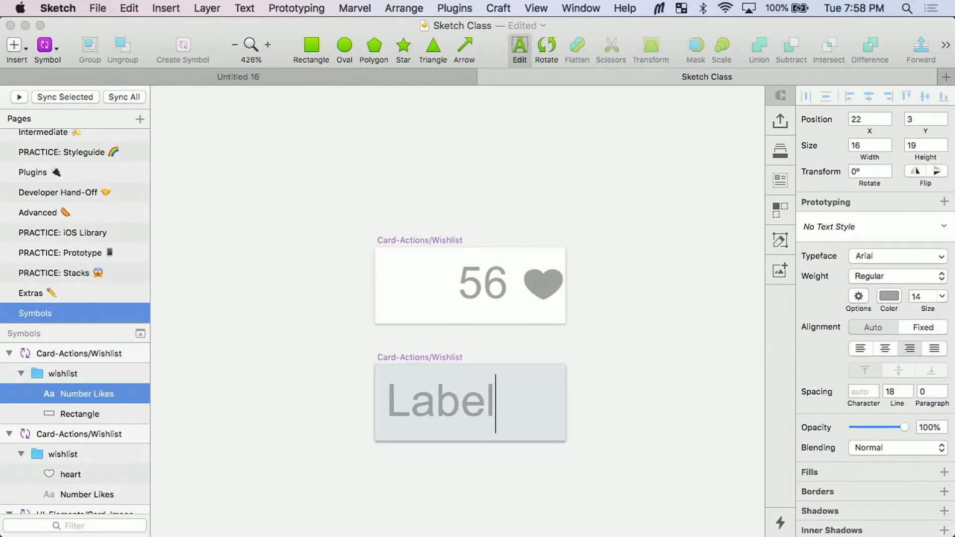
pyautogui.press('Escape')
pyautogui.click(883, 399)
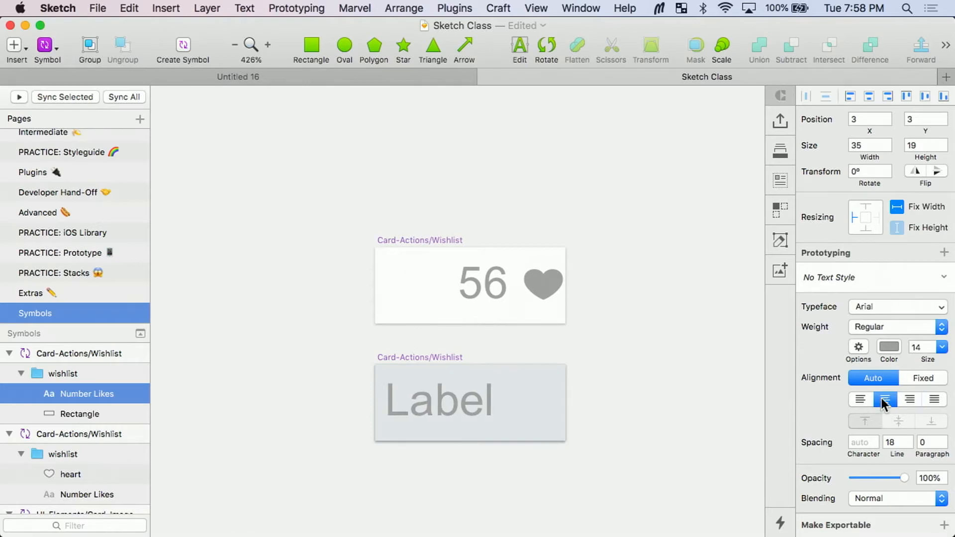
pyautogui.click(864, 97)
# Step: Change the background rectangle's fill to a bright saturated blue
pyautogui.click(522, 374)
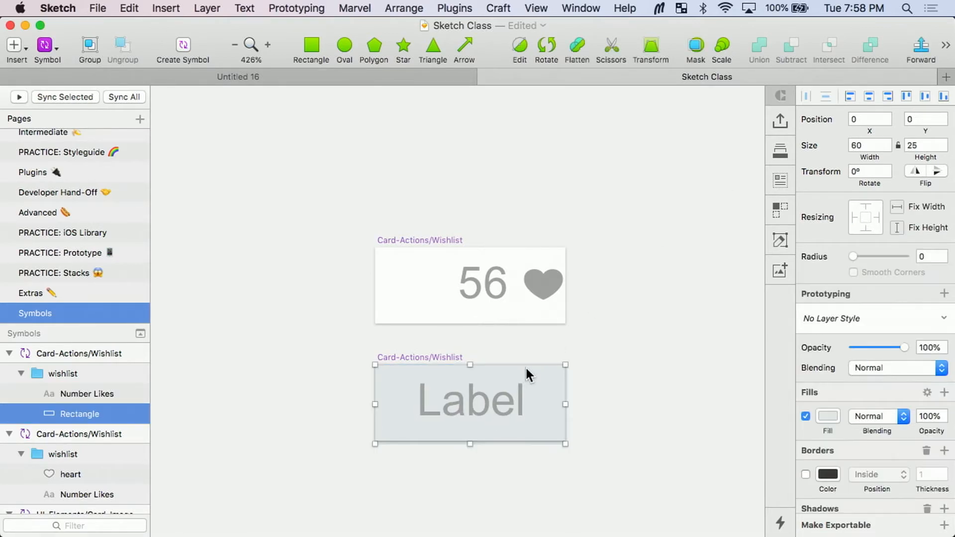
pyautogui.click(835, 415)
pyautogui.moveTo(872, 402); pyautogui.dragTo(948, 373)
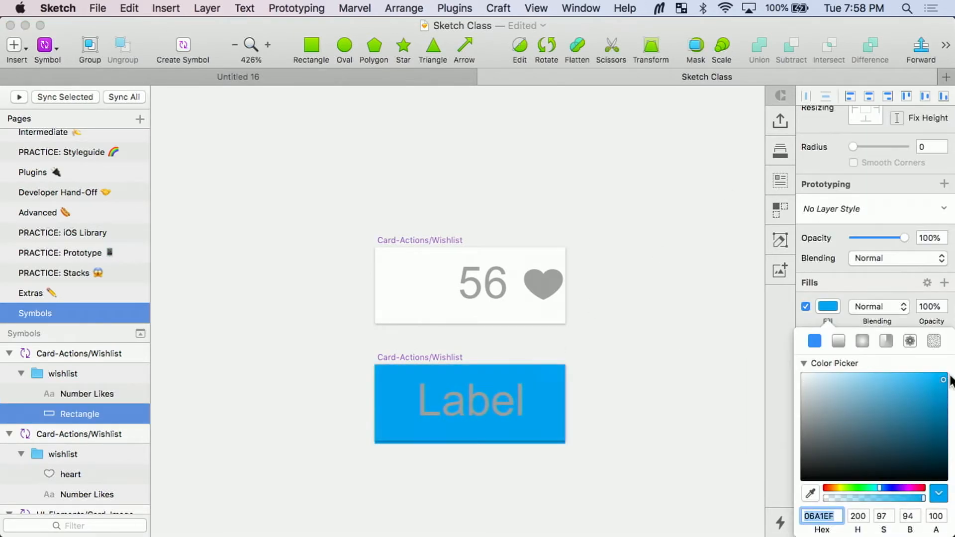
# Step: Change the Label text's colour to white
pyautogui.click(481, 413)
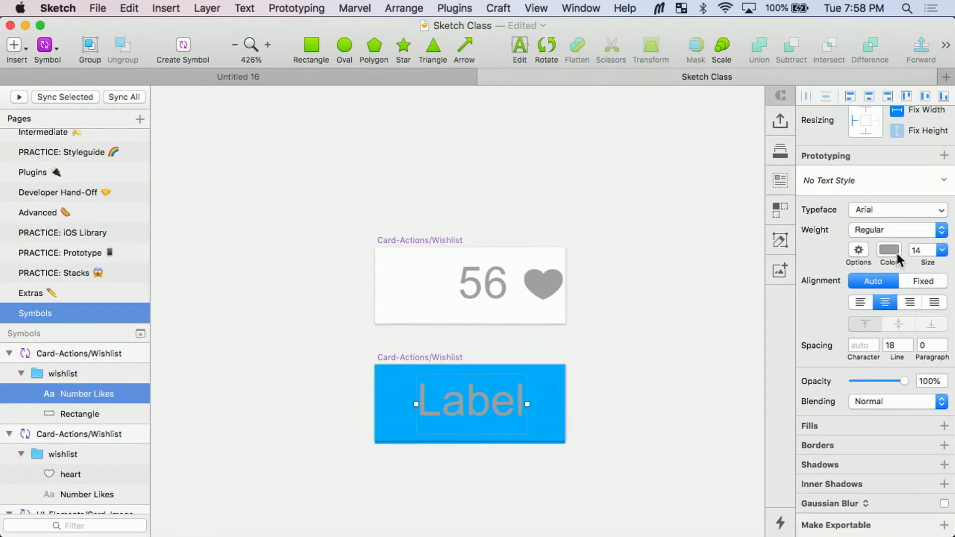
pyautogui.click(889, 250)
pyautogui.moveTo(889, 303); pyautogui.dragTo(785, 248)
pyautogui.click(650, 339)
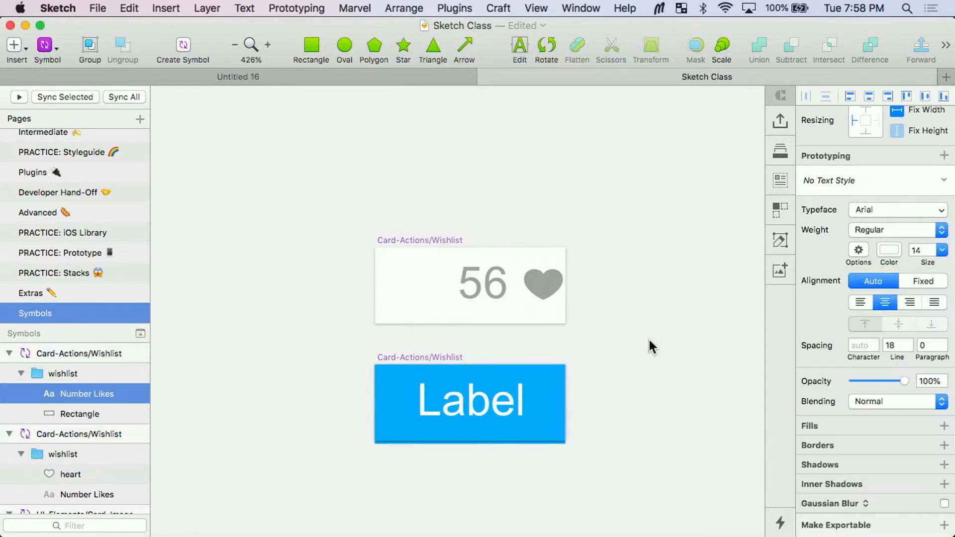
pyautogui.click(655, 350)
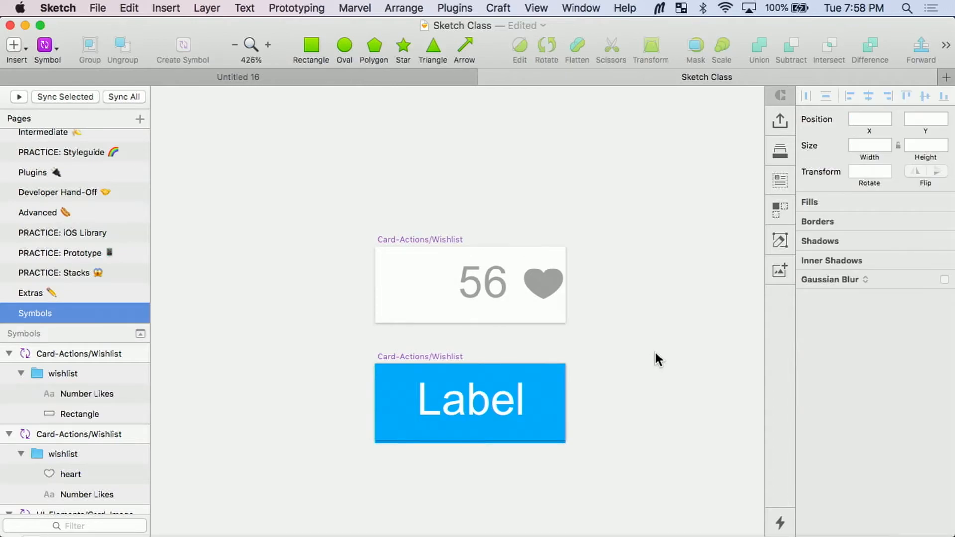
# Step: Rename the duplicated blue symbol artboard as Card-Actions/Button
pyautogui.scroll(-1, 655, 350)
pyautogui.click(443, 341)
pyautogui.scroll(5, 441, 340)
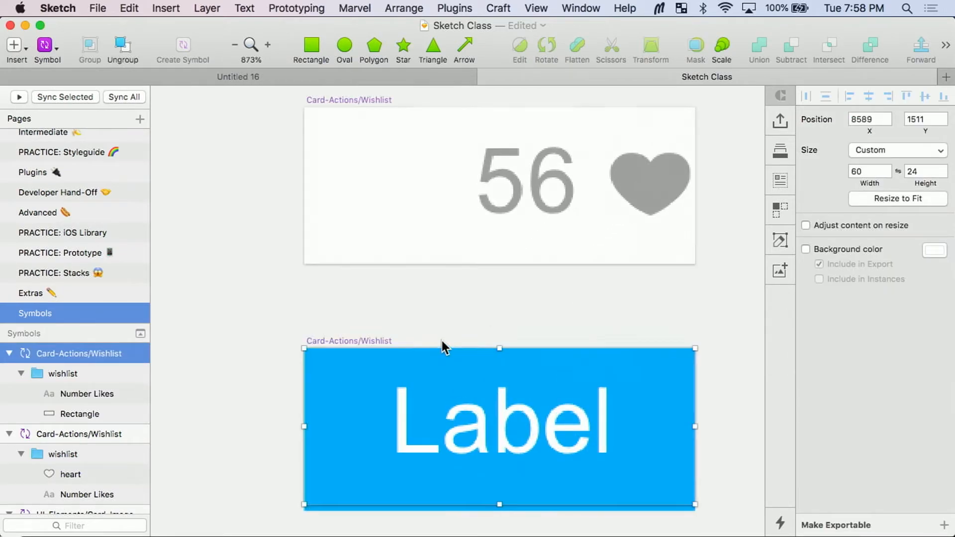
pyautogui.doubleClick(104, 356)
pyautogui.doubleClick(101, 355)
pyautogui.write('Button')
pyautogui.press('Return')
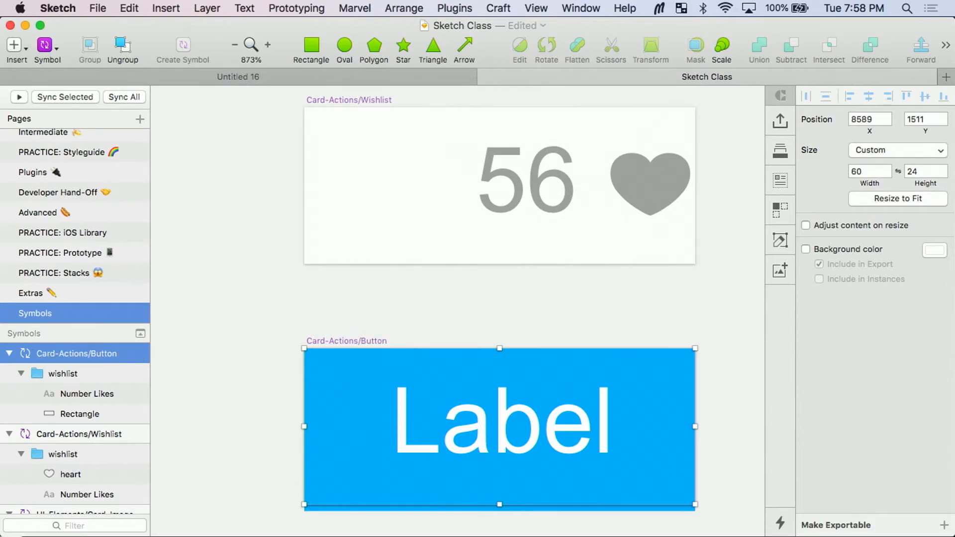
pyautogui.scroll(-5, 340, 362)
pyautogui.click(621, 318)
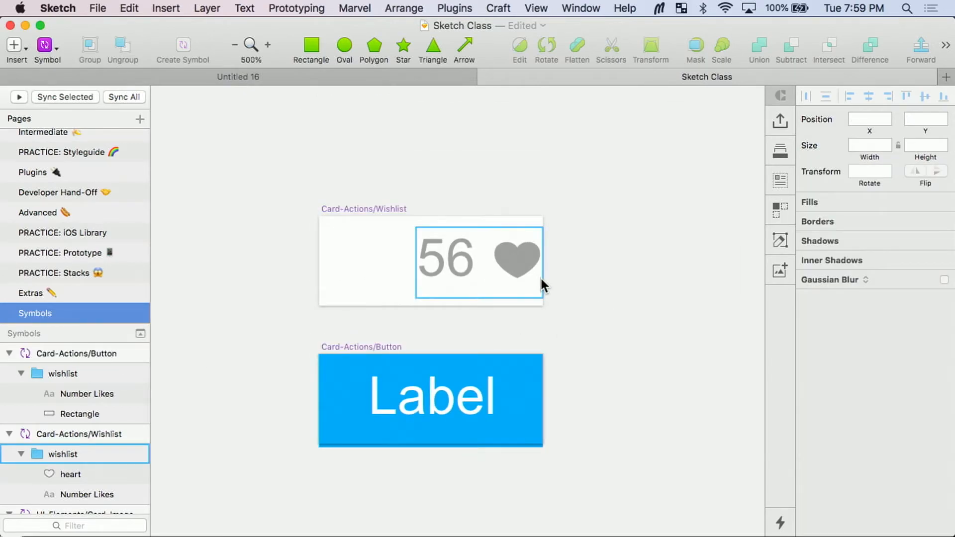
# Step: Duplicate the Card-Actions/Button artboard directly below itself and delete everything inside the copy
pyautogui.scroll(-2, 540, 277)
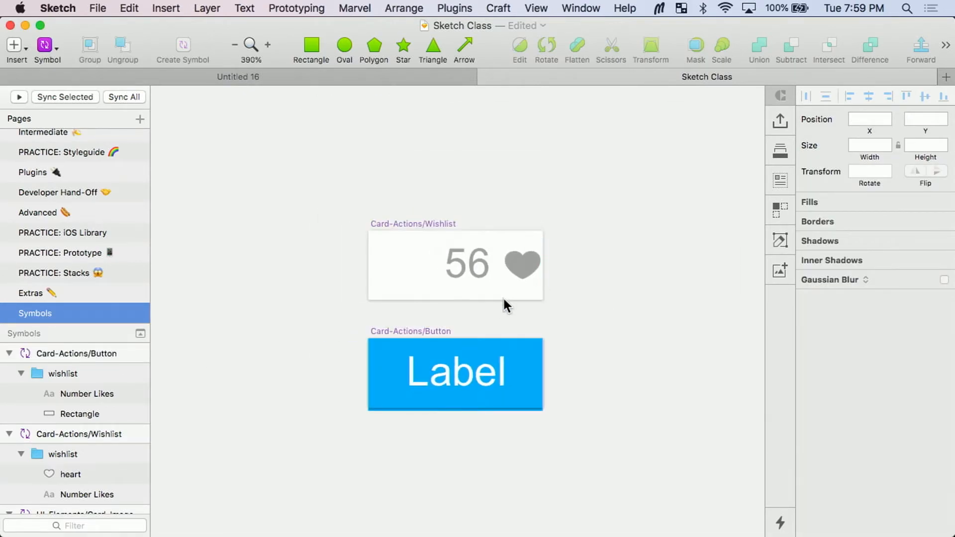
pyautogui.click(427, 333)
pyautogui.moveTo(423, 335); pyautogui.dragTo(435, 448)
pyautogui.scroll(-5, 435, 449)
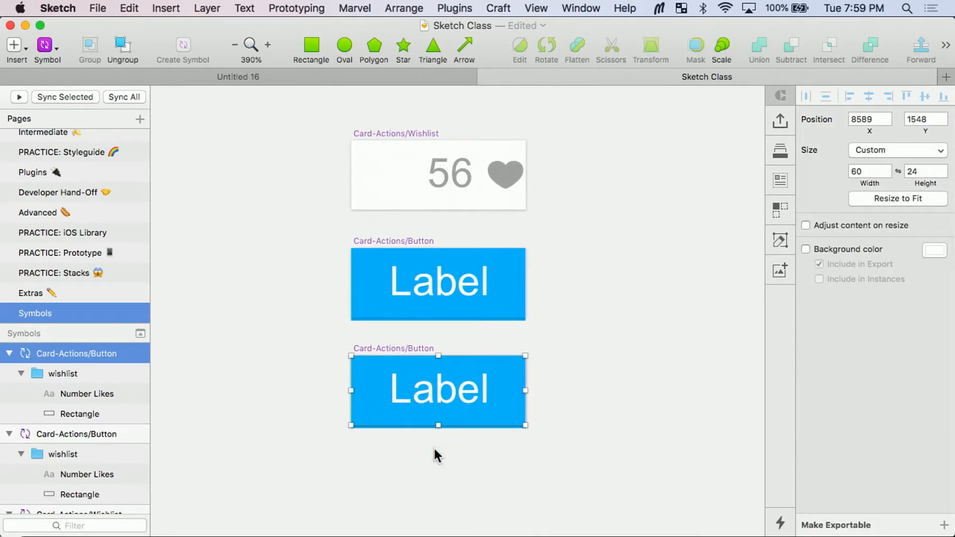
pyautogui.scroll(-3, 434, 449)
pyautogui.moveTo(387, 387); pyautogui.dragTo(557, 256)
pyautogui.press('Delete')
pyautogui.scroll(-5, 557, 255)
pyautogui.scroll(5, 523, 237)
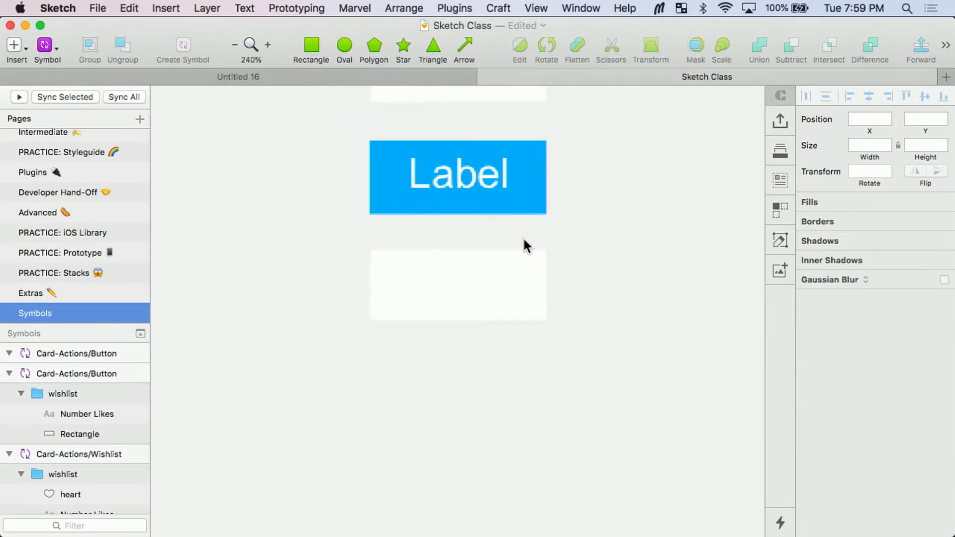
pyautogui.click(458, 286)
pyautogui.scroll(3, 457, 286)
pyautogui.press('t')
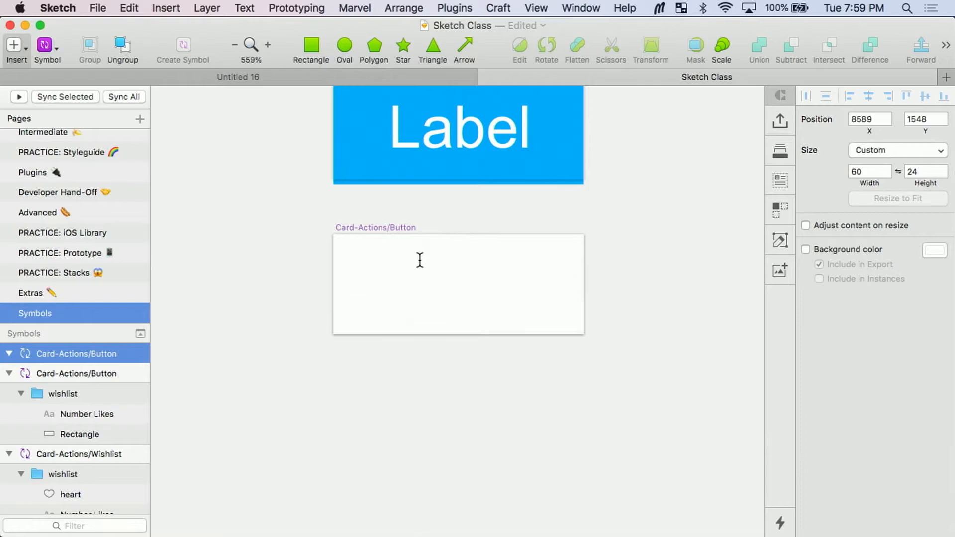
pyautogui.press('Escape')
# Step: Copy the Label text from the blue button symbol into the empty symbol artboard below it
pyautogui.scroll(-2, 419, 260)
pyautogui.click(449, 208)
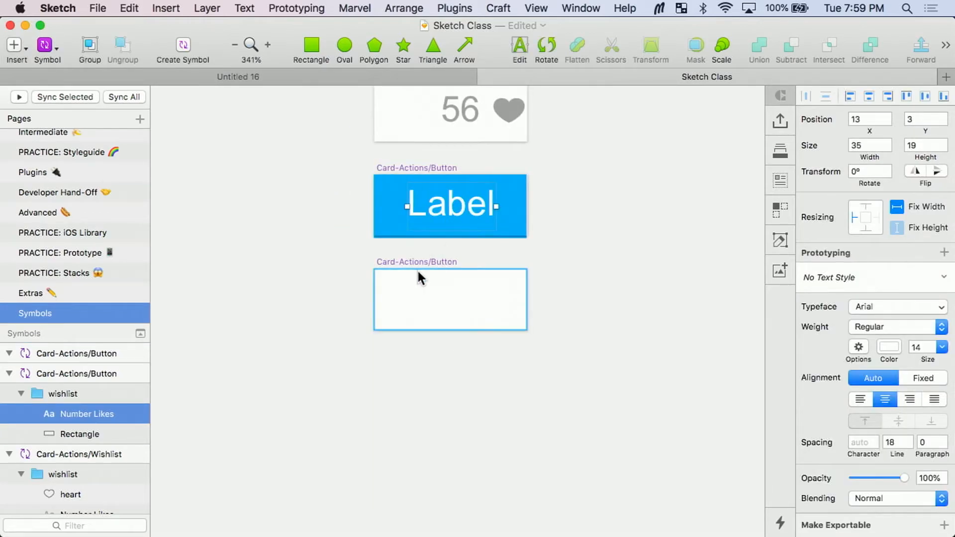
pyautogui.click(401, 262)
pyautogui.press('cmd+v')
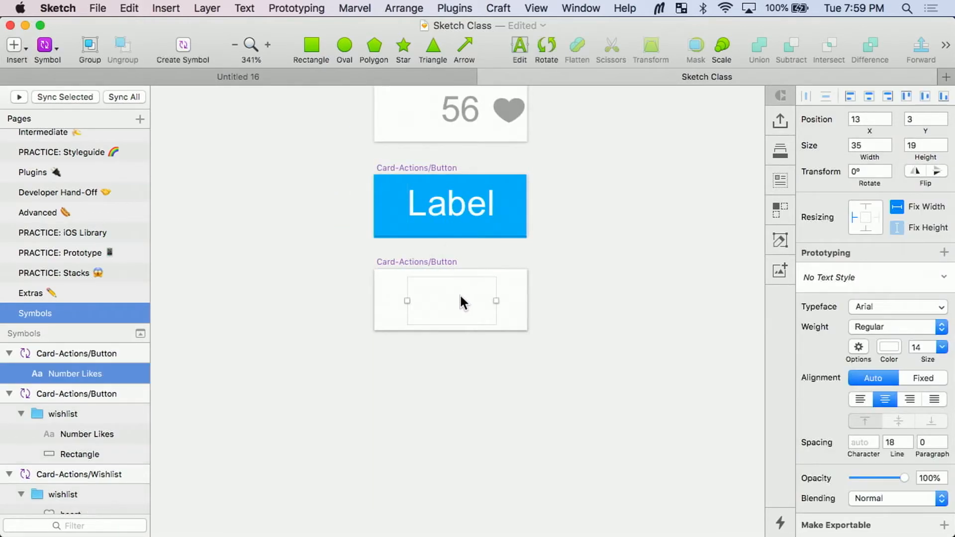
# Step: Change the pasted Label text's colour to a dark reddish brown
pyautogui.click(889, 347)
pyautogui.moveTo(889, 351); pyautogui.dragTo(852, 401)
pyautogui.press('Escape')
# Step: Change the pasted text in the lowest symbol artboard to "Share"
pyautogui.doubleClick(438, 308)
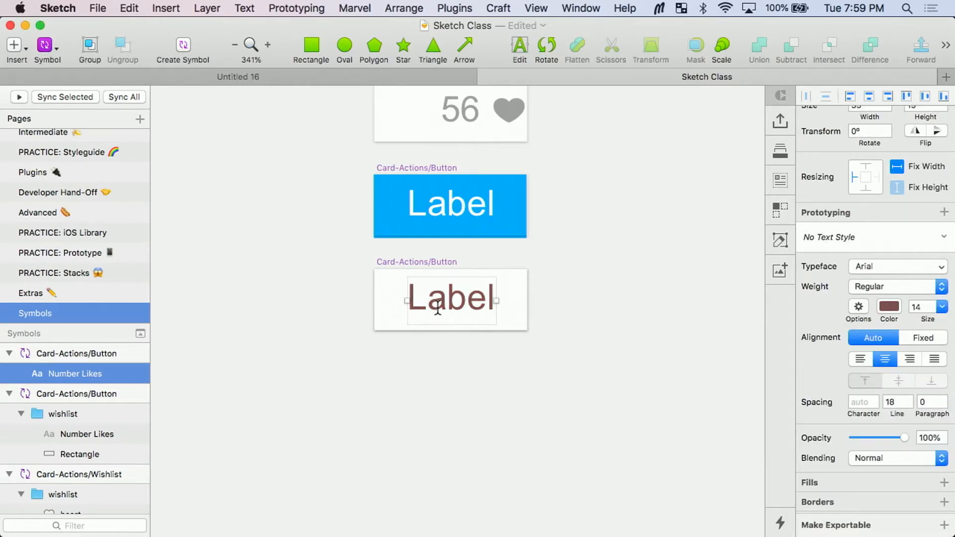
pyautogui.write('Shae')
pyautogui.press('BackSpace')
pyautogui.write('re')
pyautogui.press('Escape')
pyautogui.scroll(2, 462, 318)
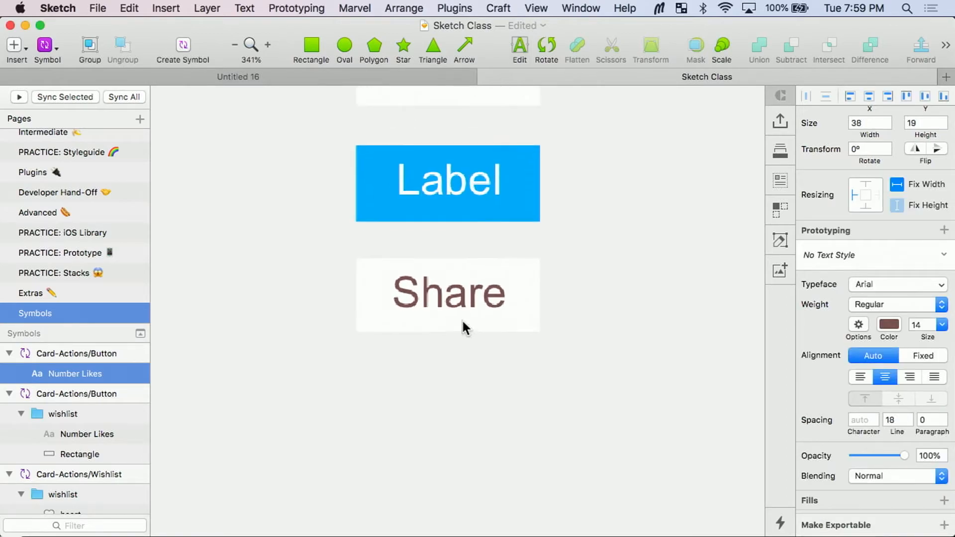
# Step: Rename the lowest symbol artboard, the one containing Share, to "Card-Actions/Text Button"
pyautogui.scroll(5, 457, 323)
pyautogui.scroll(-2, 459, 324)
pyautogui.click(427, 369)
pyautogui.click(427, 369)
pyautogui.press('super+r')
pyautogui.press('Right')
pyautogui.press('BackSpace')
pyautogui.press('BackSpace')
pyautogui.press('BackSpace')
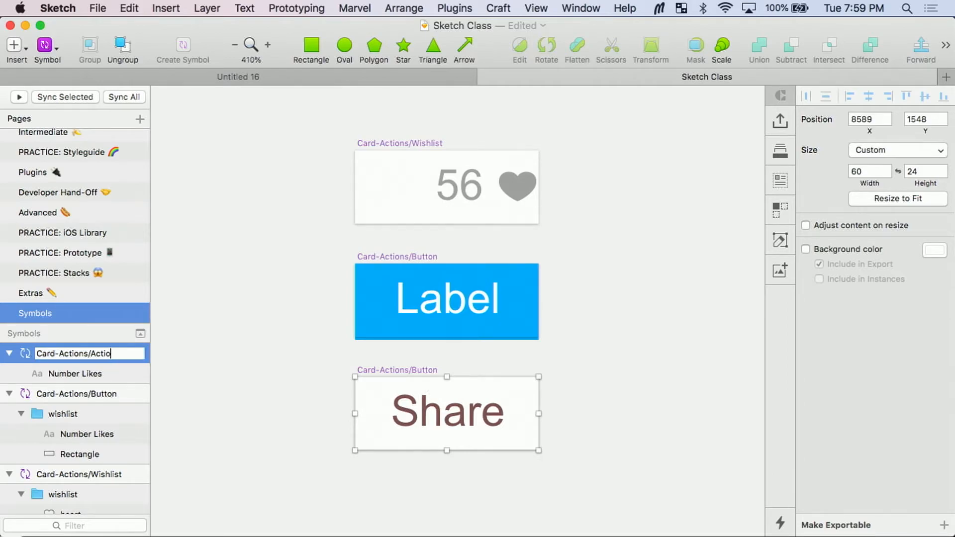
pyautogui.press('BackSpace')
pyautogui.press('BackSpace')
pyautogui.press('BackSpace')
pyautogui.press('BackSpace')
pyautogui.write('Text Button')
pyautogui.press('Return')
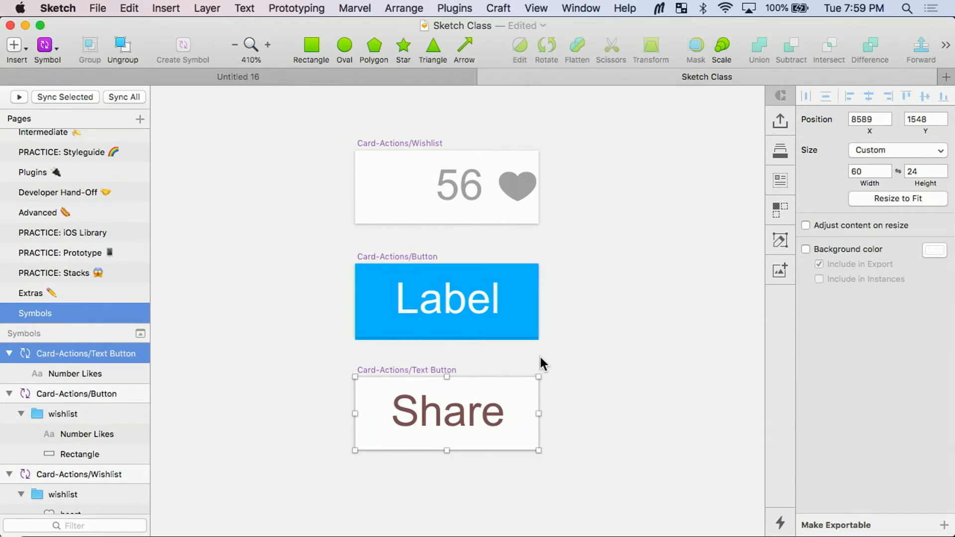
pyautogui.scroll(-3, 671, 372)
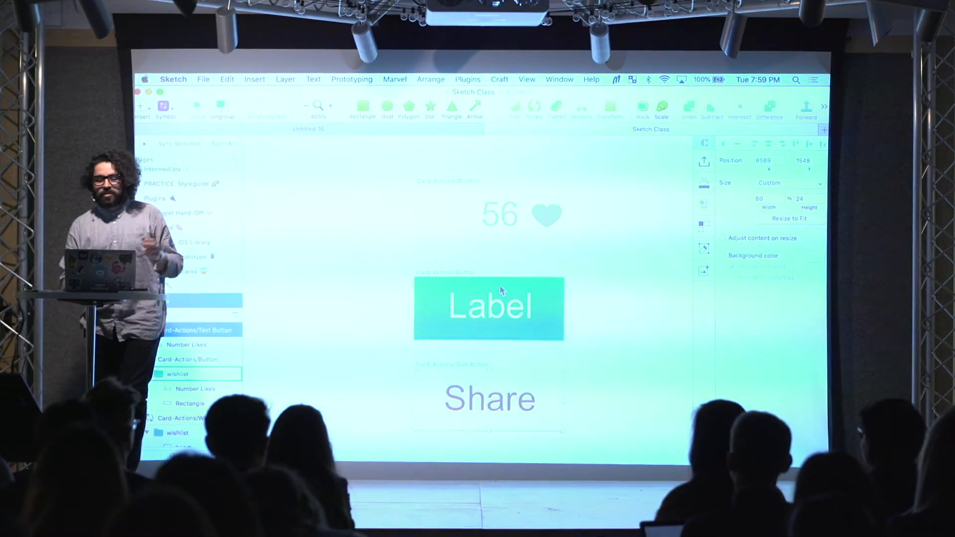
pyautogui.click(603, 241)
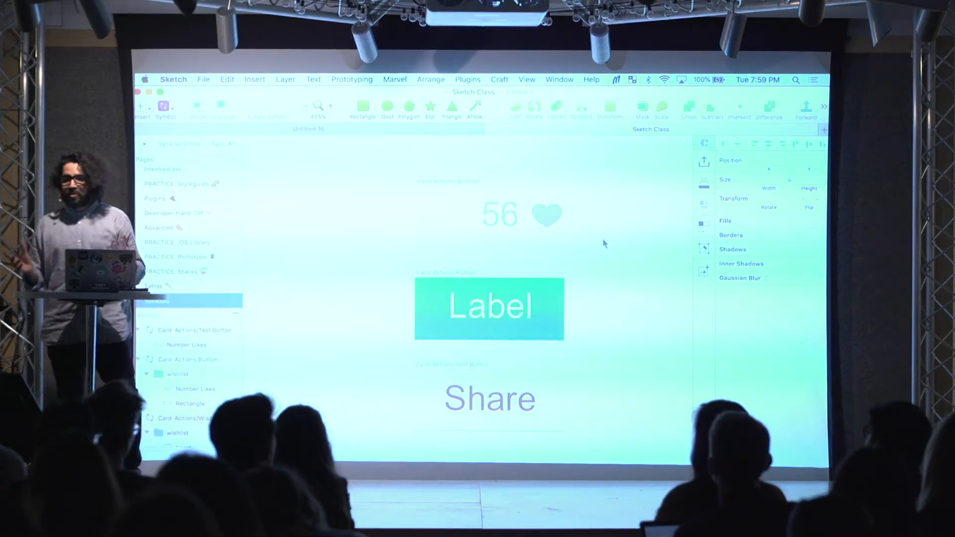
# Step: In the card symbol's master, reset the nested wishlist symbol to its original size and move it to X 160, Y 273
pyautogui.click(461, 181)
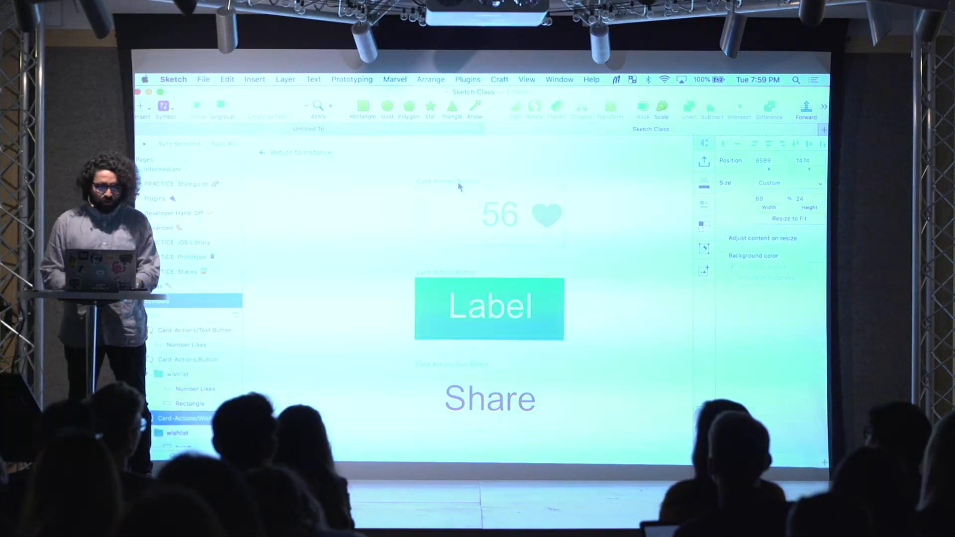
pyautogui.click(320, 153)
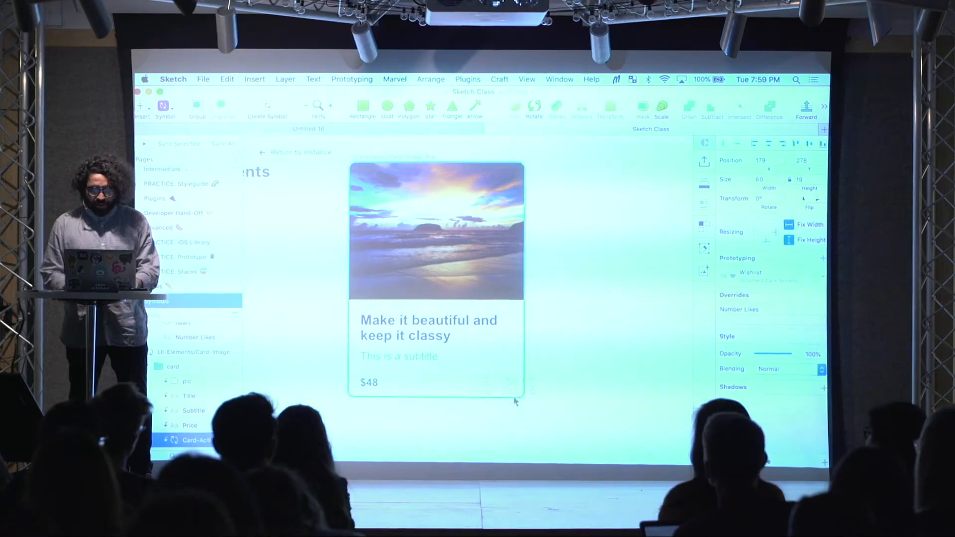
pyautogui.scroll(3, 512, 395)
pyautogui.rightClick(516, 369)
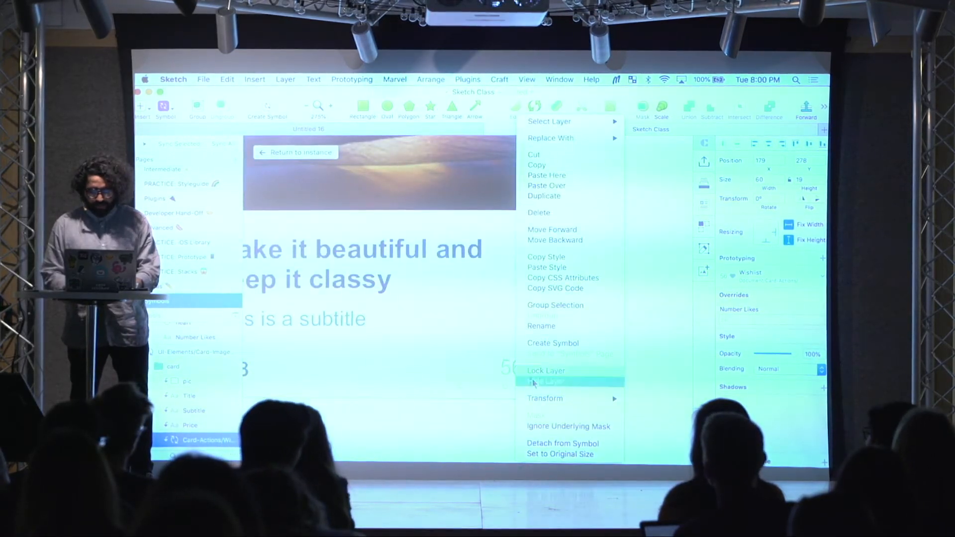
pyautogui.click(552, 452)
pyautogui.moveTo(520, 388); pyautogui.dragTo(494, 381)
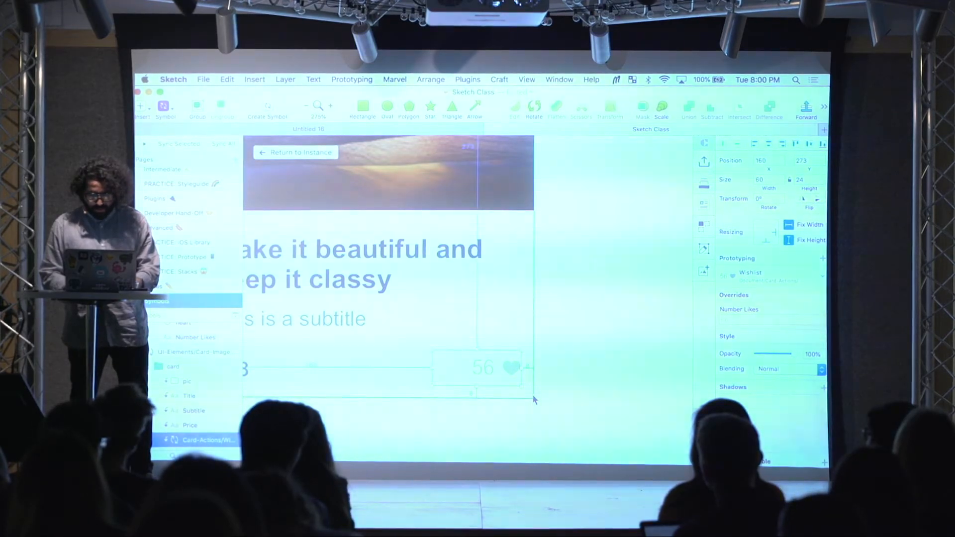
pyautogui.press('alt')
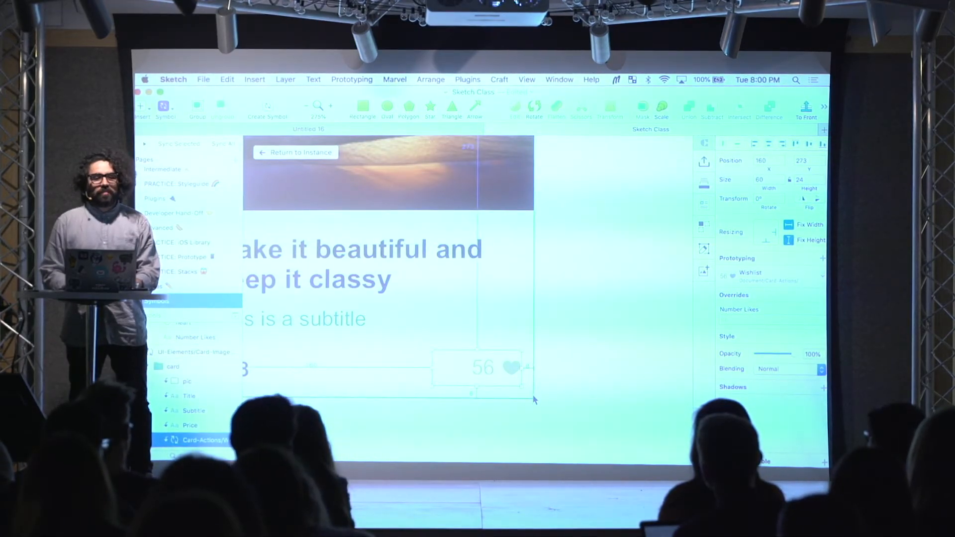
# Step: Return to the card instance on the Advanced page and override its wishlist action with Card-Actions/Button
pyautogui.click(569, 381)
pyautogui.click(293, 153)
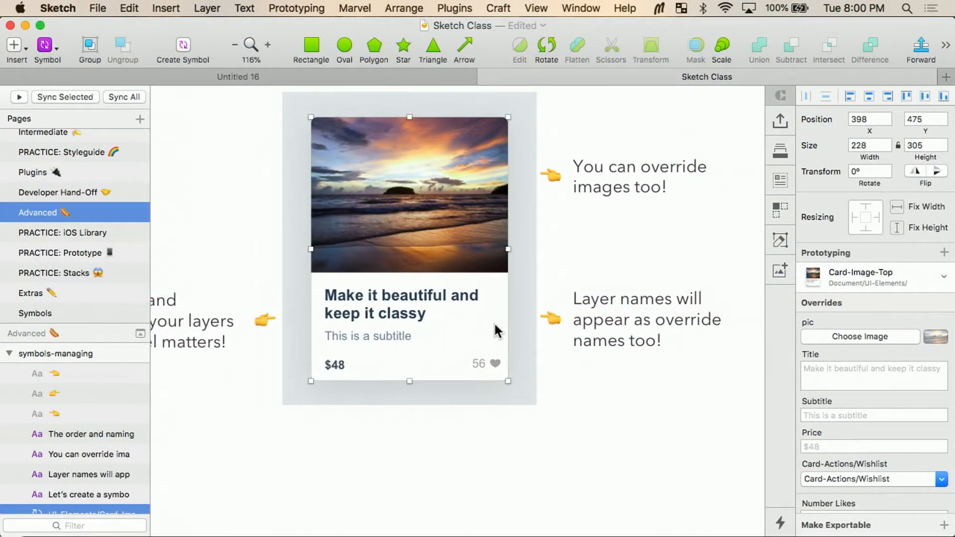
pyautogui.scroll(-1, 913, 348)
pyautogui.scroll(-3, 912, 348)
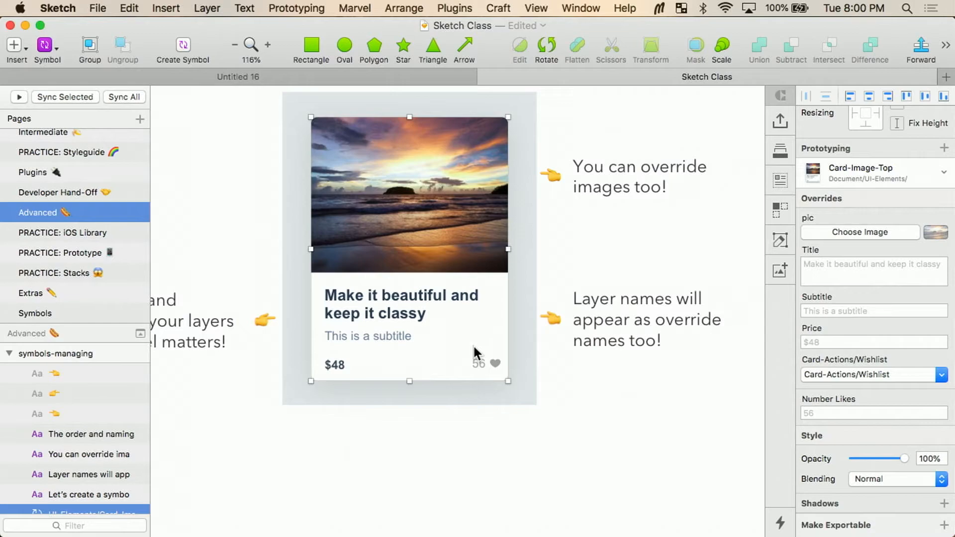
pyautogui.click(862, 373)
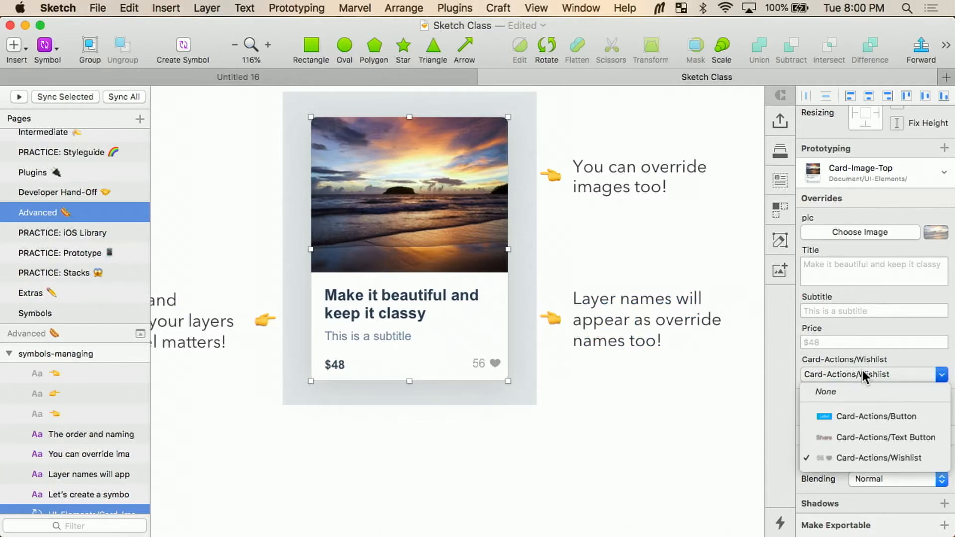
pyautogui.click(887, 419)
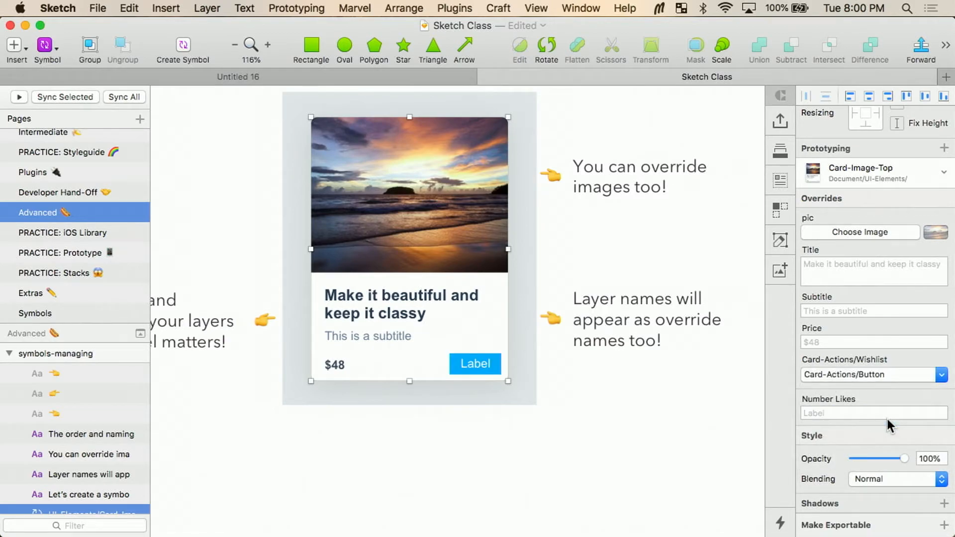
# Step: Switch the card's action override to Card-Actions/Text Button and open its Number Likes text override for editing
pyautogui.click(895, 373)
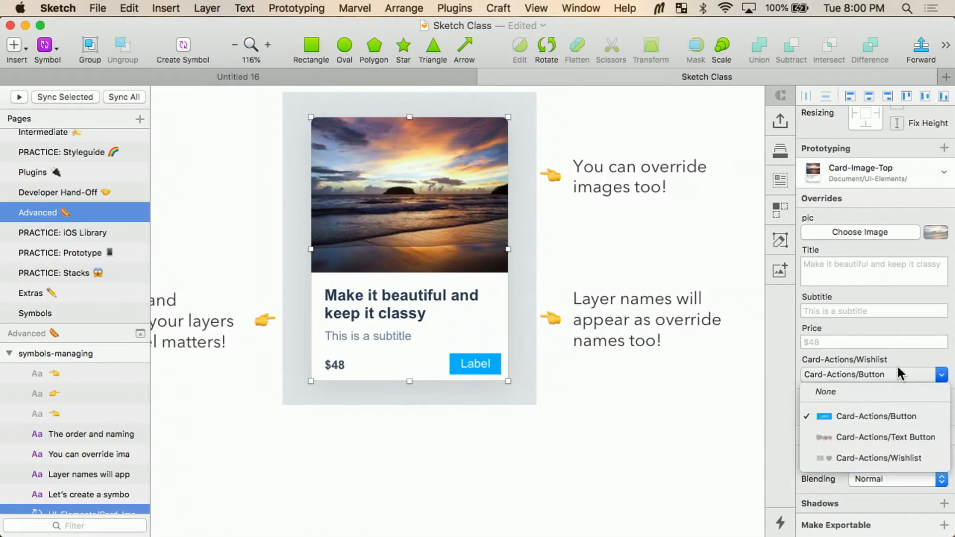
pyautogui.click(929, 438)
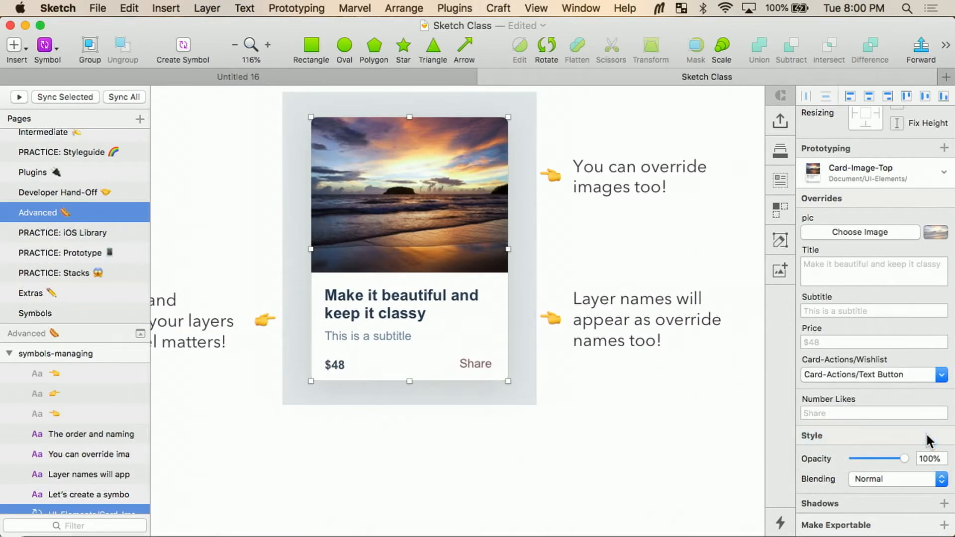
pyautogui.click(844, 414)
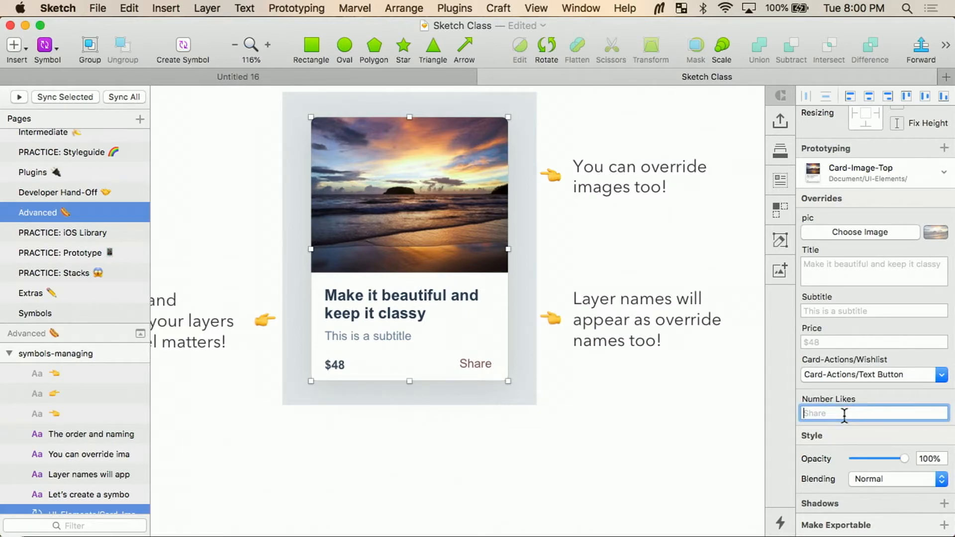